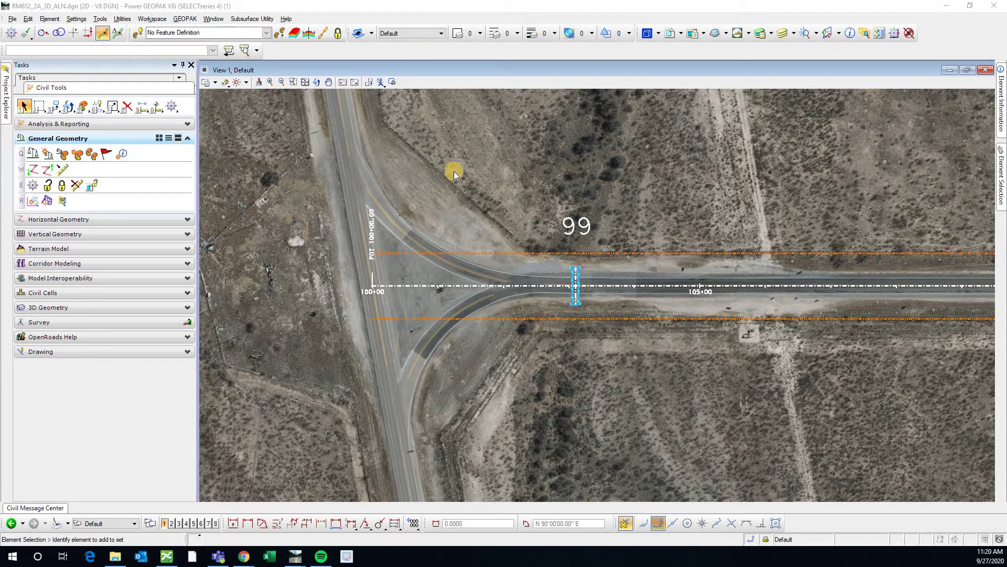
Start exporting geometry to native GEOPAK format by identifying the RM652_2A centerline
click(47, 169)
click(473, 272)
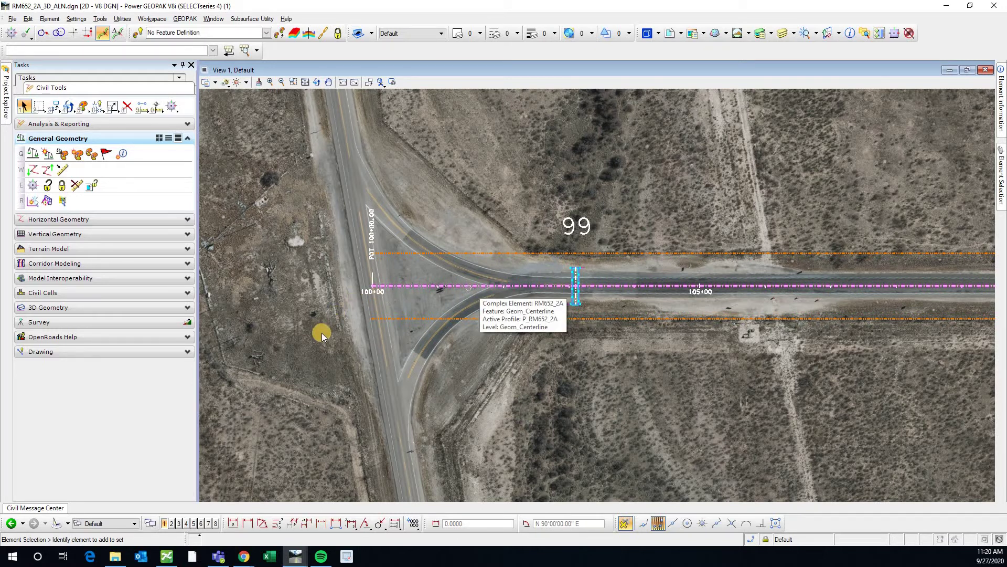
scroll(326, 330, down, 3)
scroll(367, 293, up, 3)
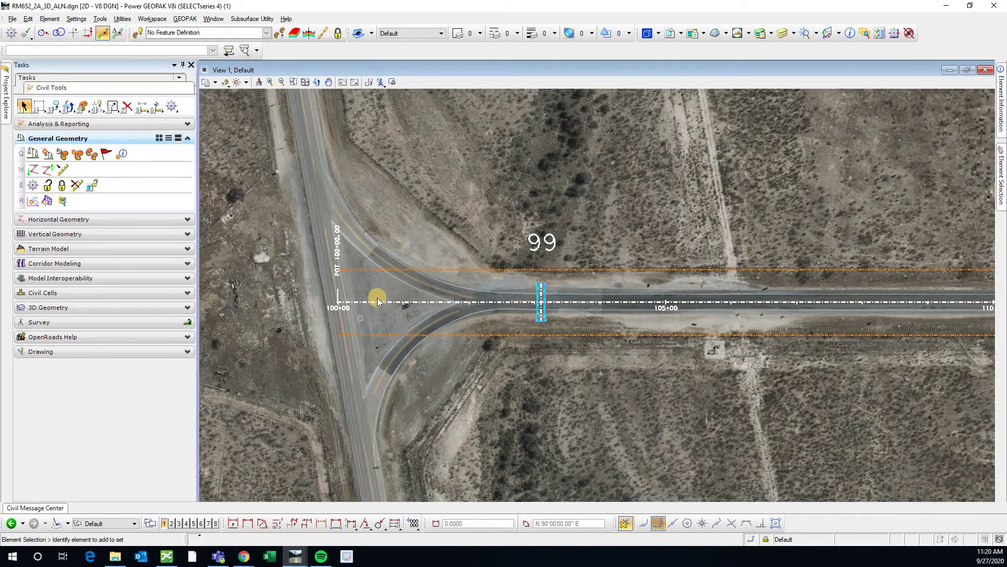
Attempt the RM652_2A native export, dismiss the error, cancel the job prompt and reset
click(48, 170)
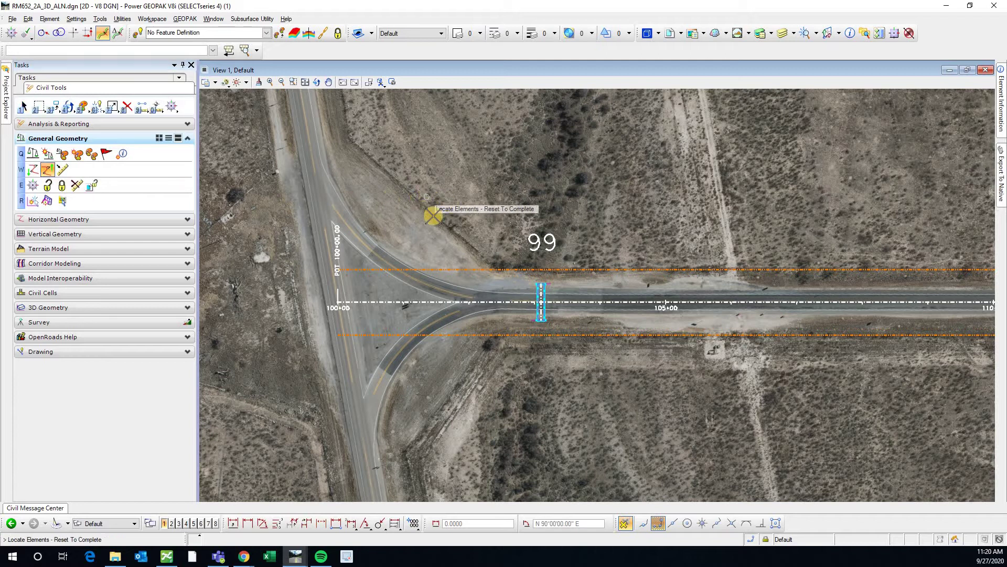
click(435, 302)
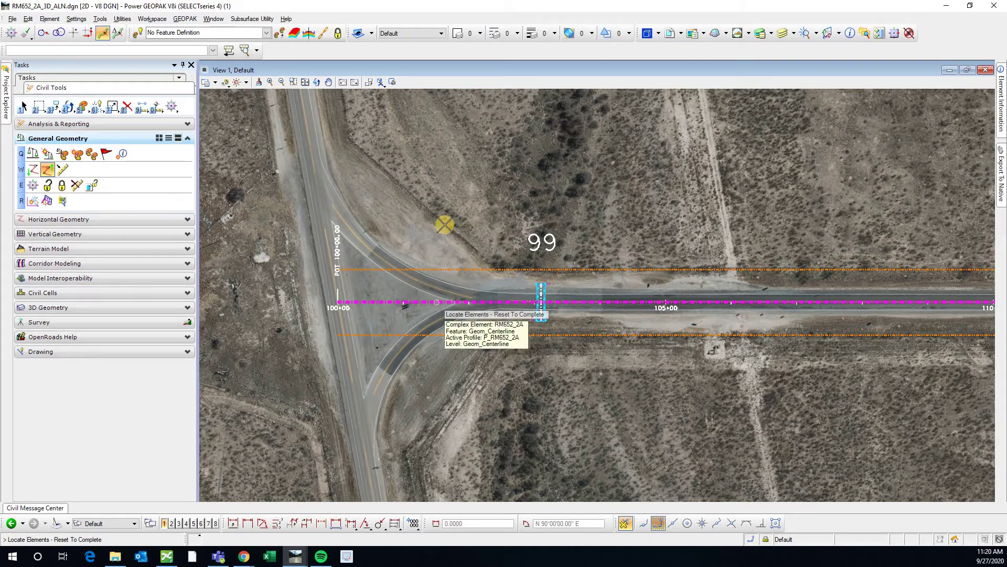
right_click(445, 224)
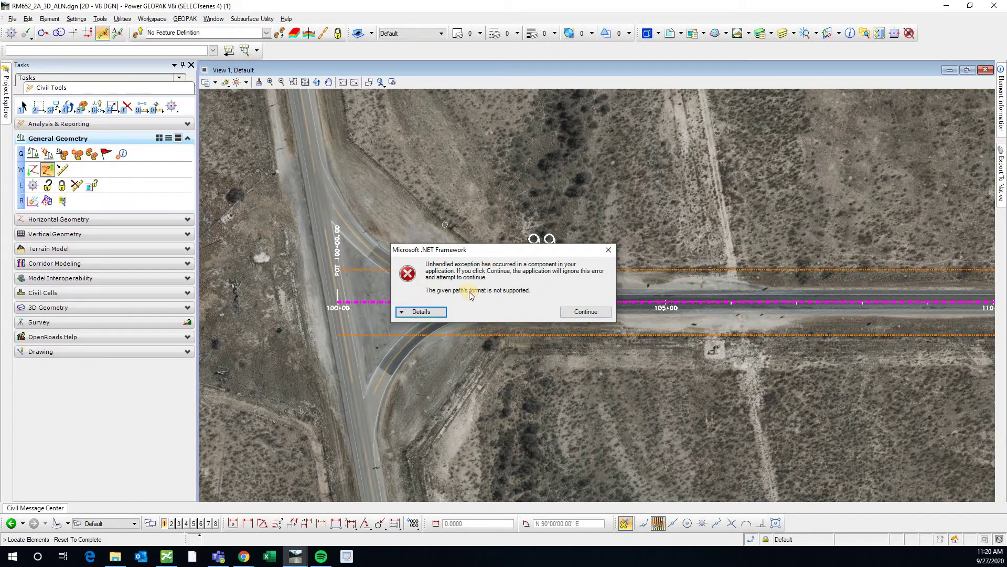
click(587, 314)
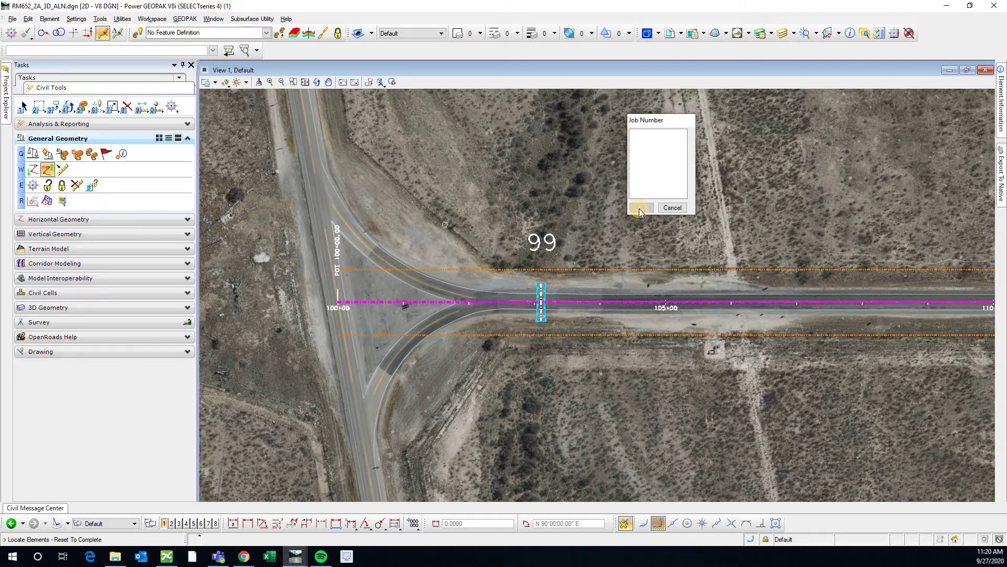
click(675, 208)
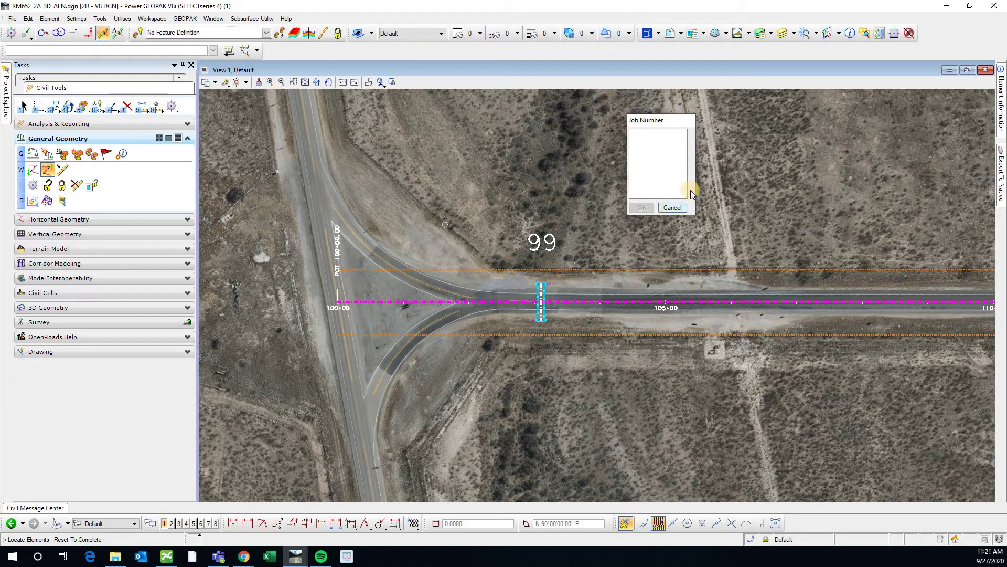
right_click(489, 172)
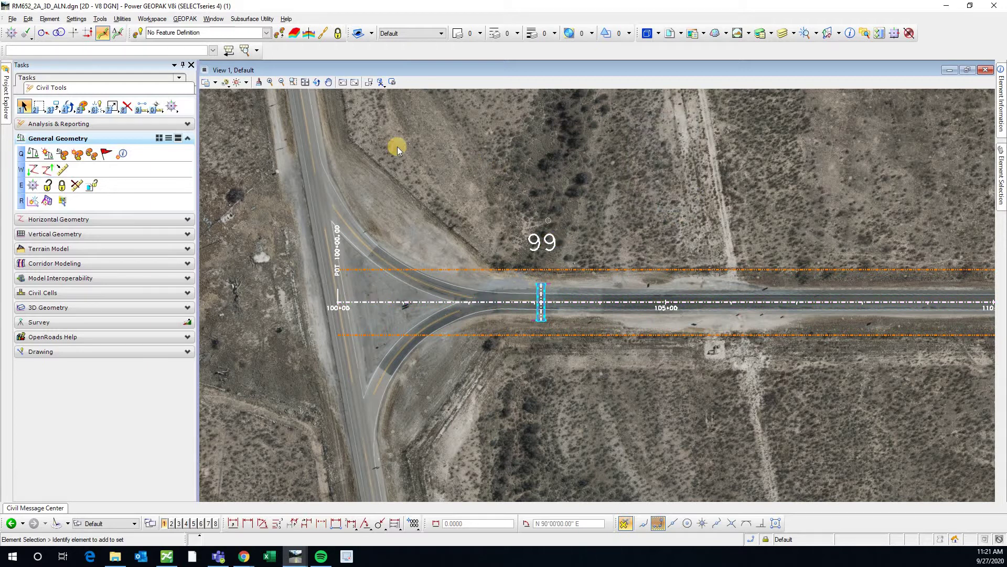
Launch the GEOPAK Road Project Manager and acknowledge the Unable to Open Job message
click(185, 19)
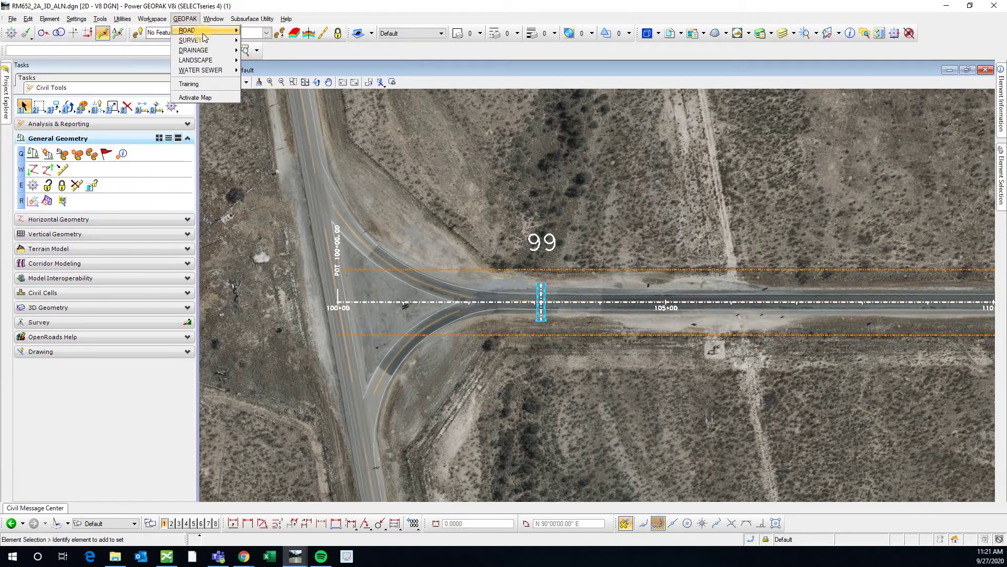
mouse_move(217, 30)
click(293, 46)
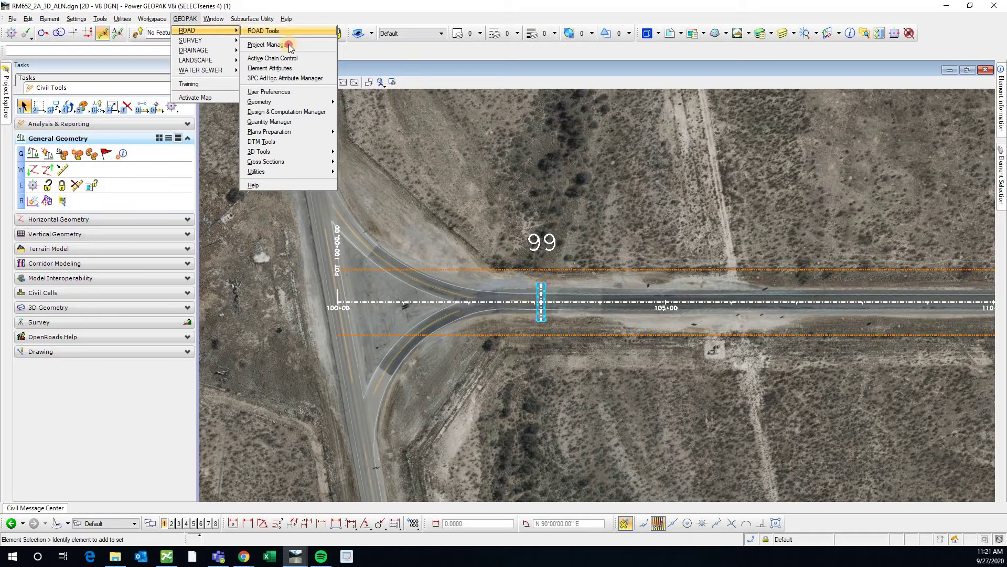
click(501, 225)
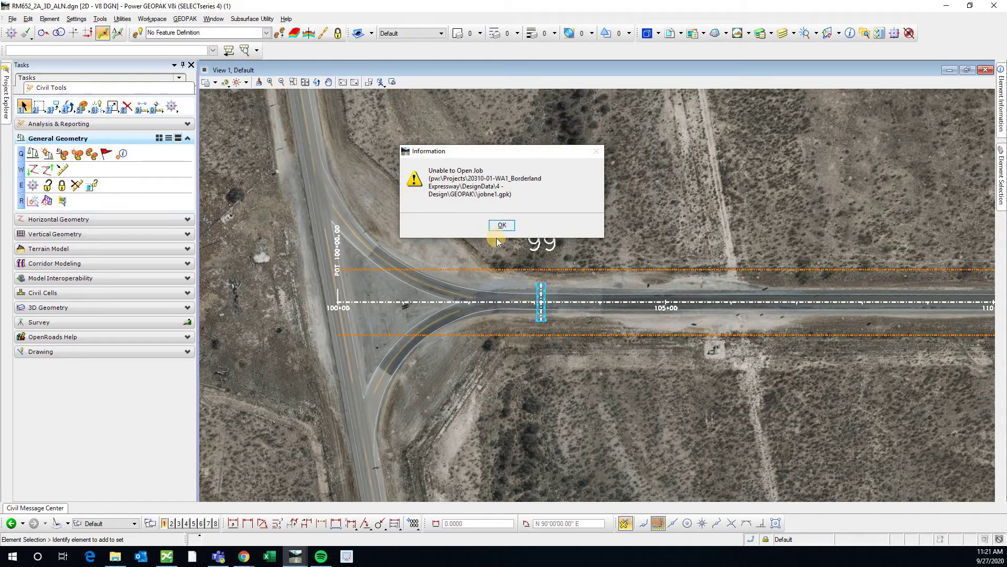
click(696, 110)
Move Project Manager clear of the 99 label and bring up its Projects menu
mouse_move(500, 90)
mouse_down()
mouse_move(764, 99)
mouse_move(739, 103)
mouse_up()
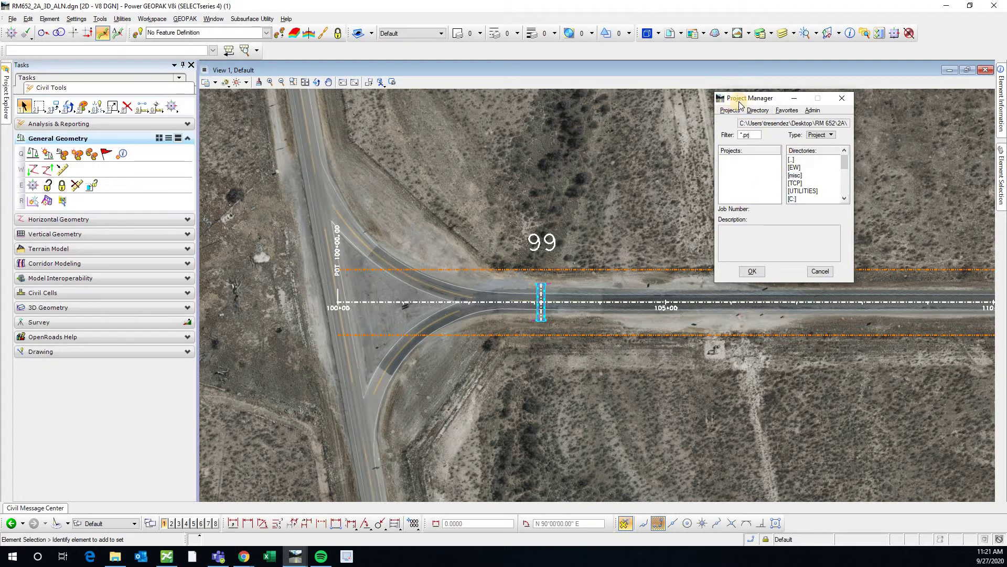
drag(752, 103, 769, 104)
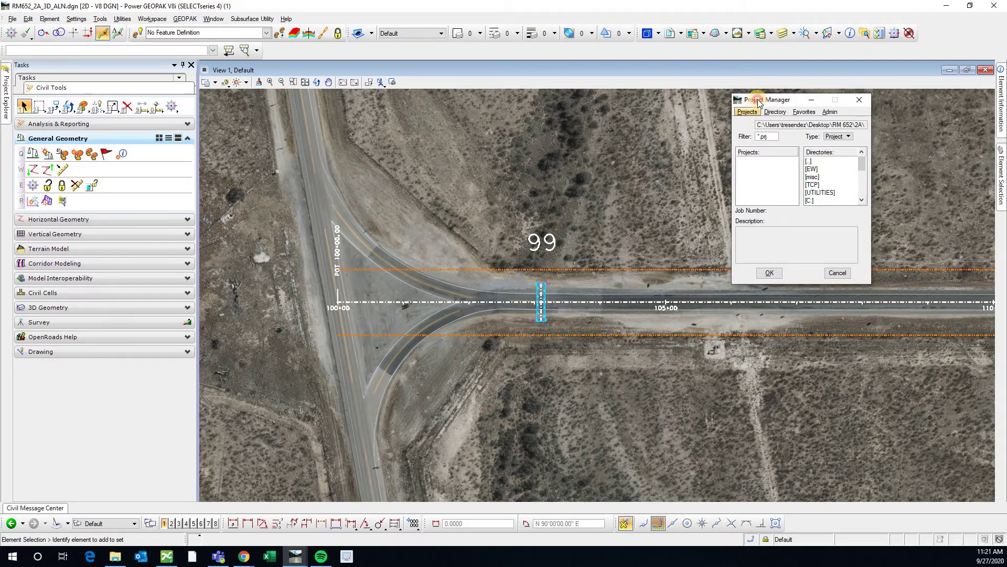
drag(747, 101, 736, 101)
click(736, 111)
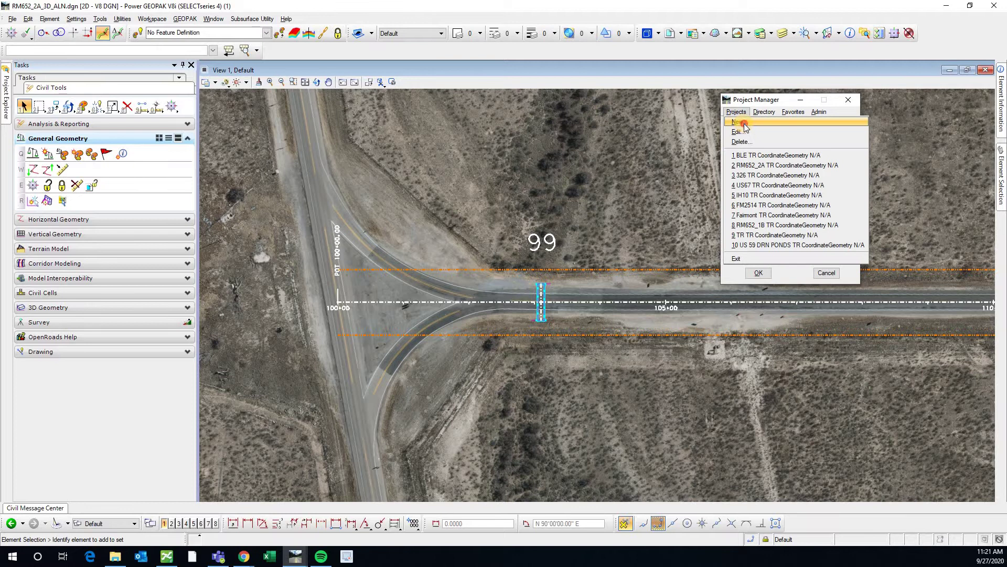
Start New Project and browse its working directory to the RM 652\2A folder
click(737, 123)
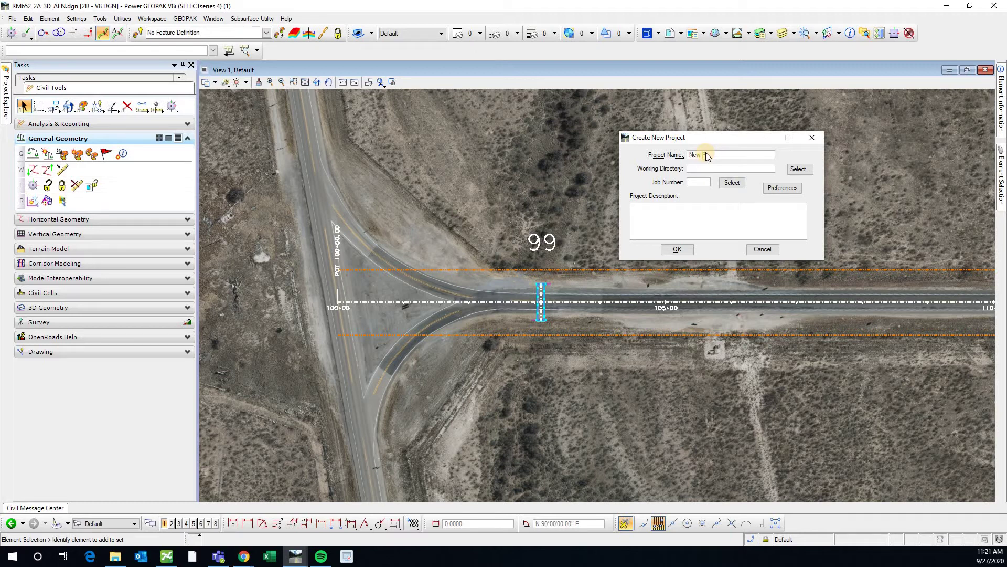
click(732, 168)
click(798, 169)
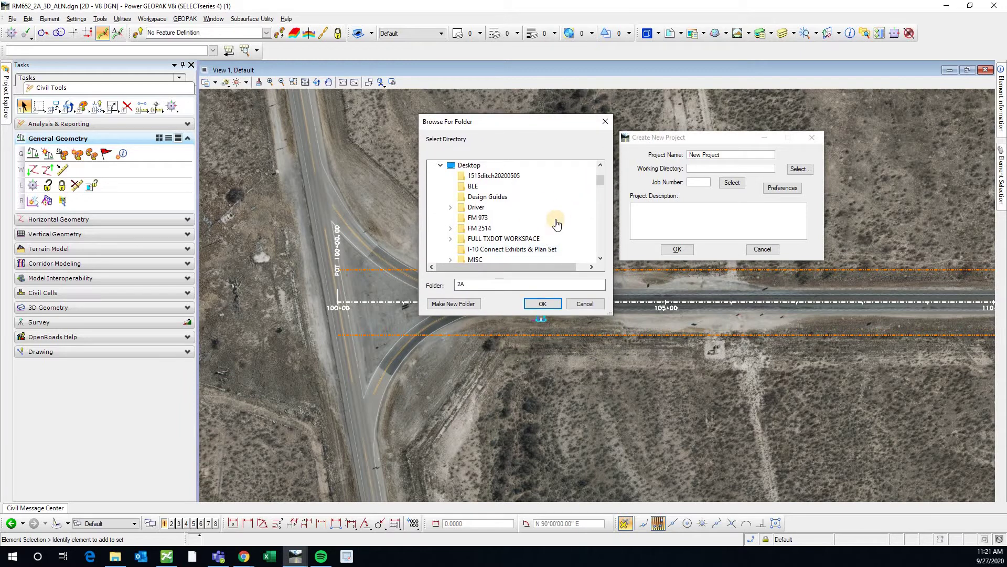
scroll(555, 220, down, 3)
scroll(496, 187, down, 1)
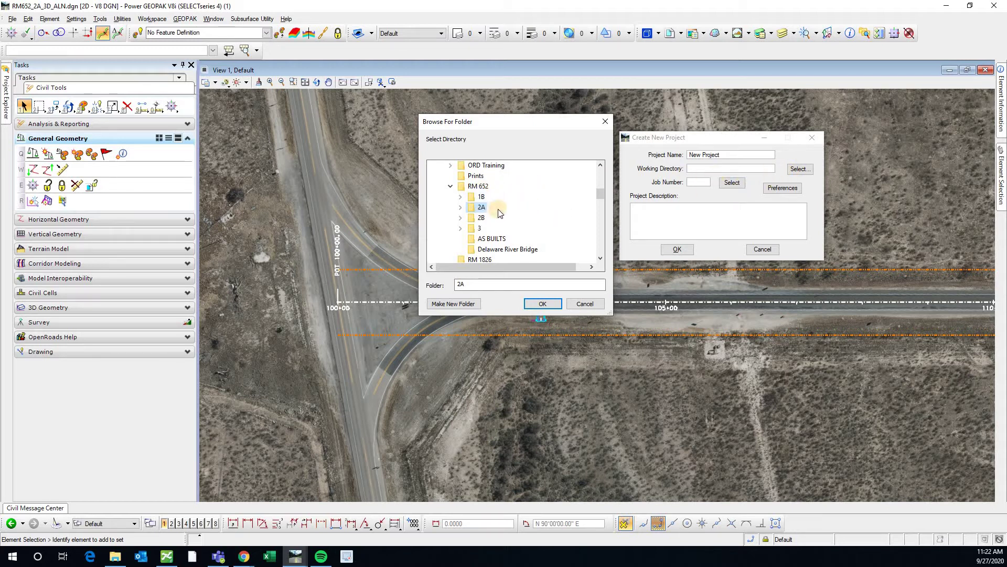
scroll(481, 217, up, 1)
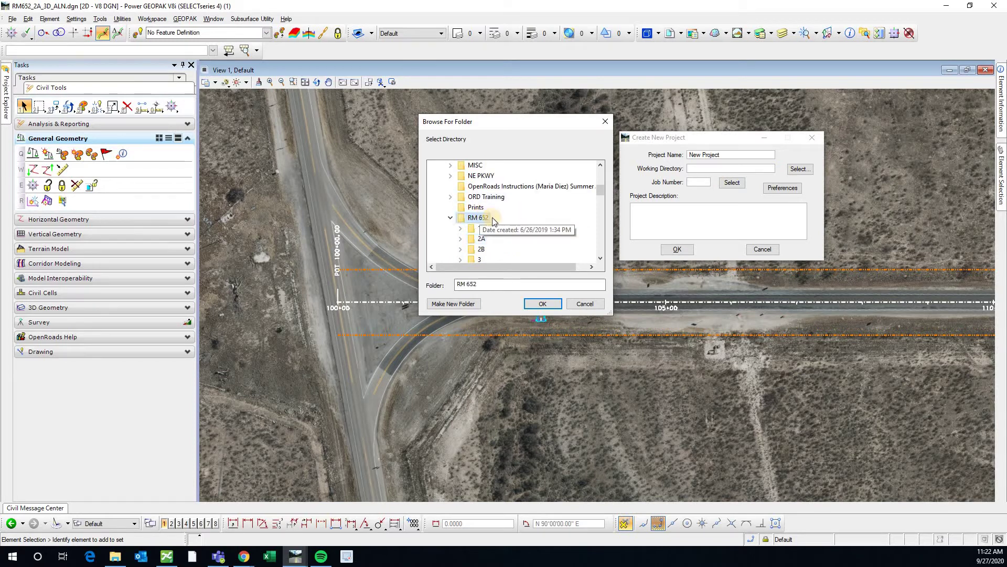
click(476, 220)
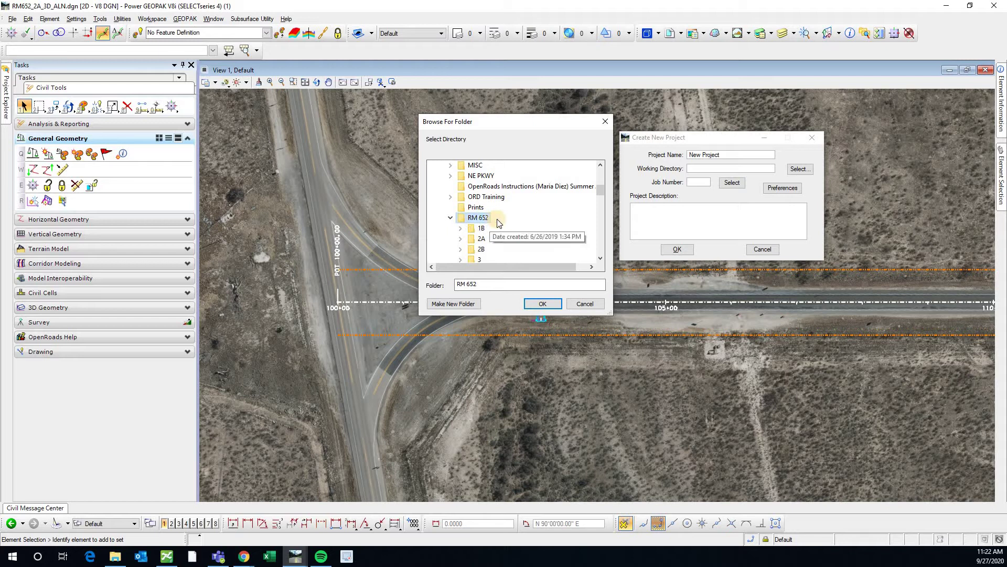
scroll(488, 207, down, 1)
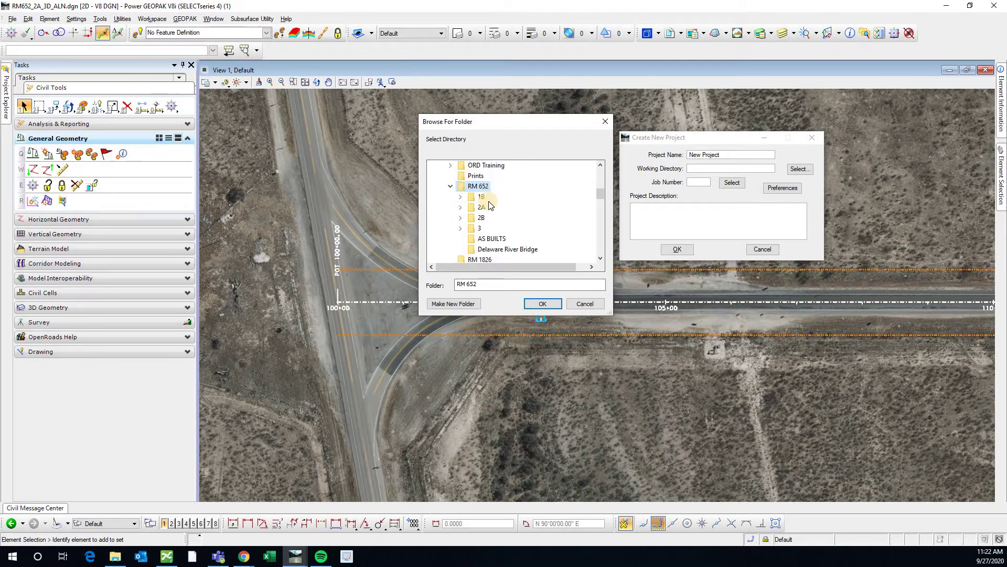
click(460, 208)
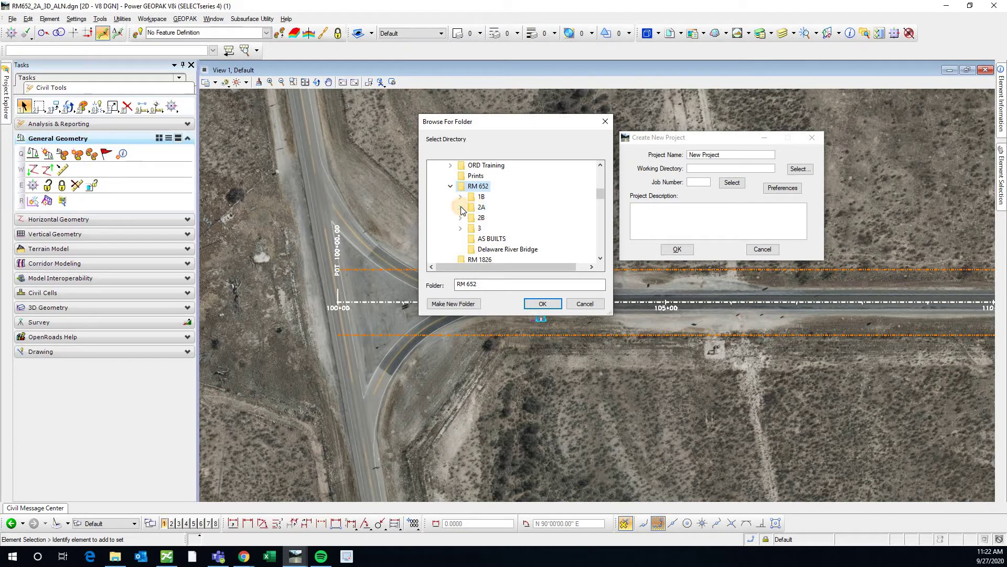
click(481, 208)
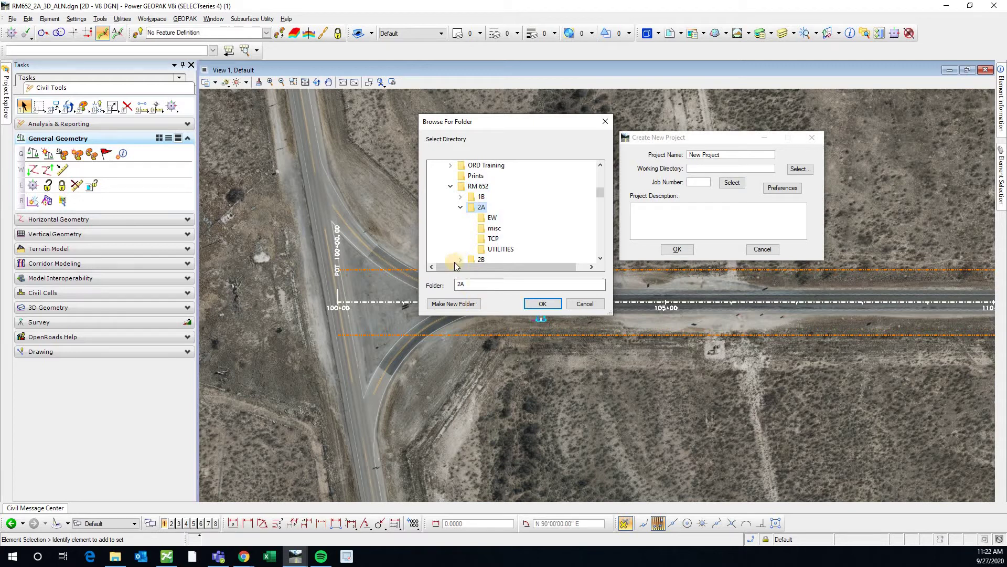
Create a Geopak folder in 2A as the working directory and list existing job files
click(463, 306)
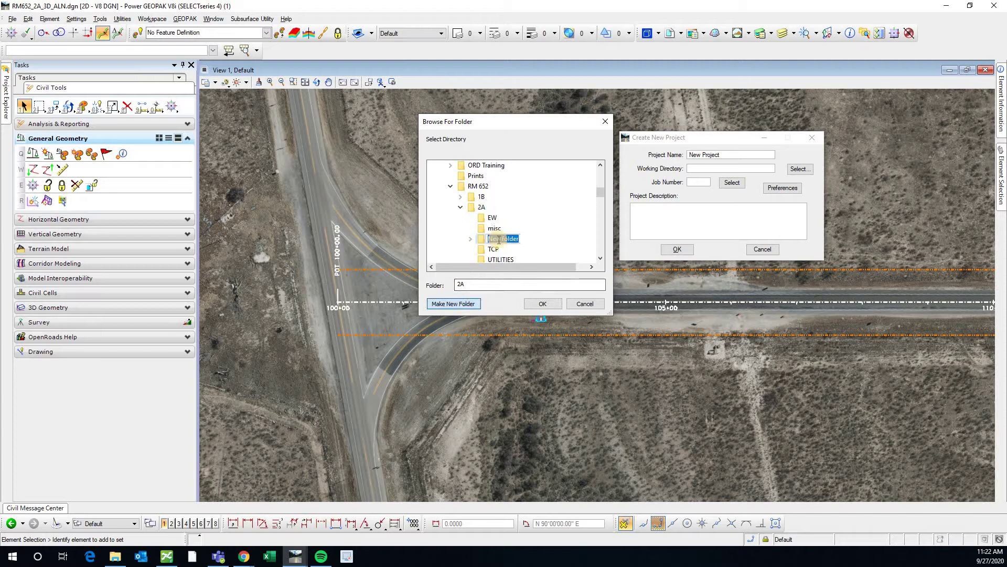
text(Geopak)
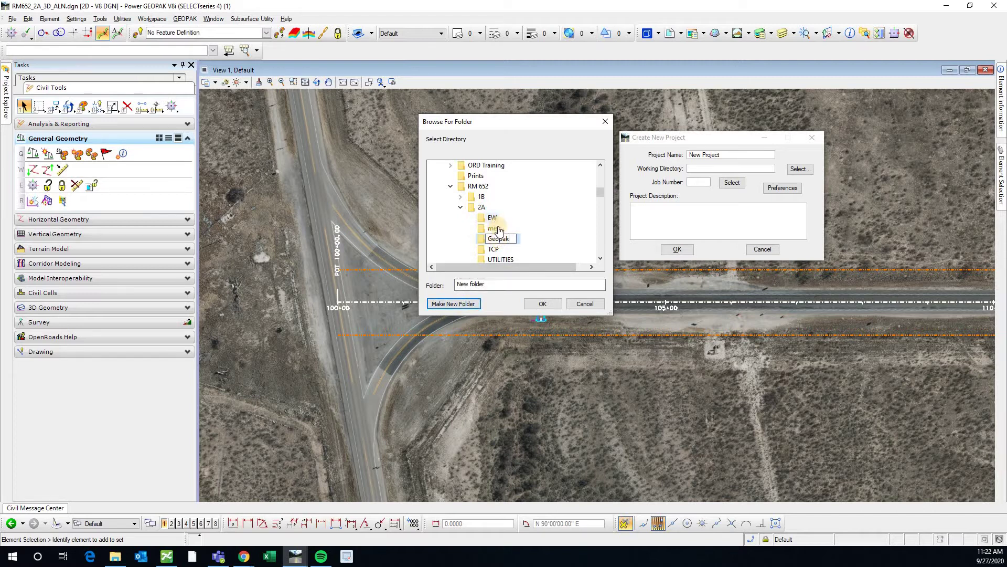
key(Return)
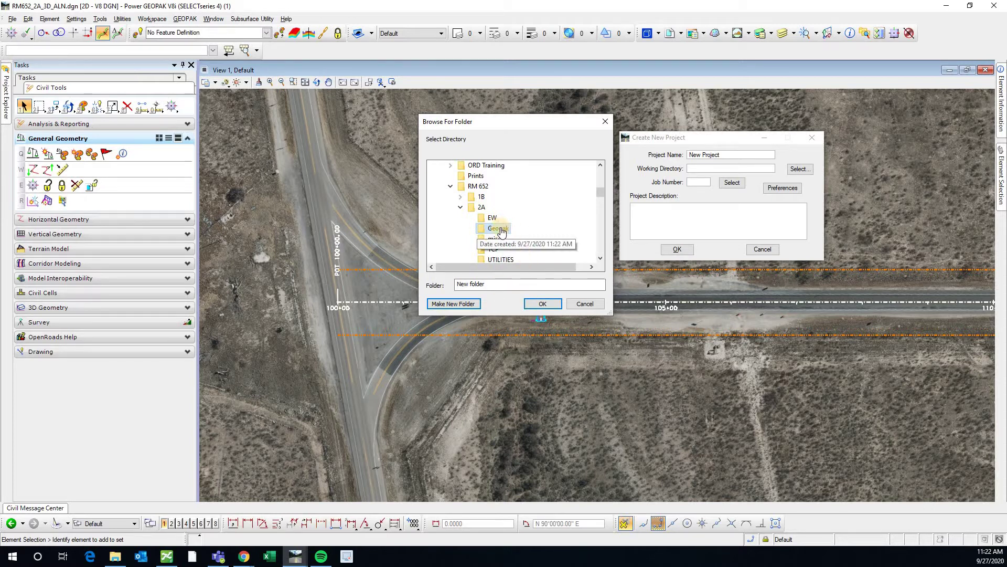
click(543, 304)
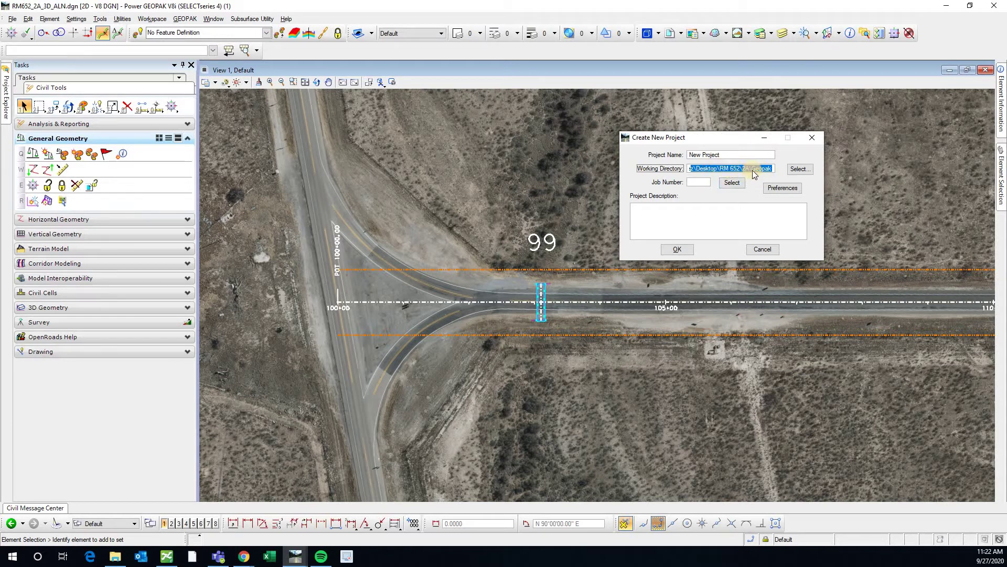
click(730, 183)
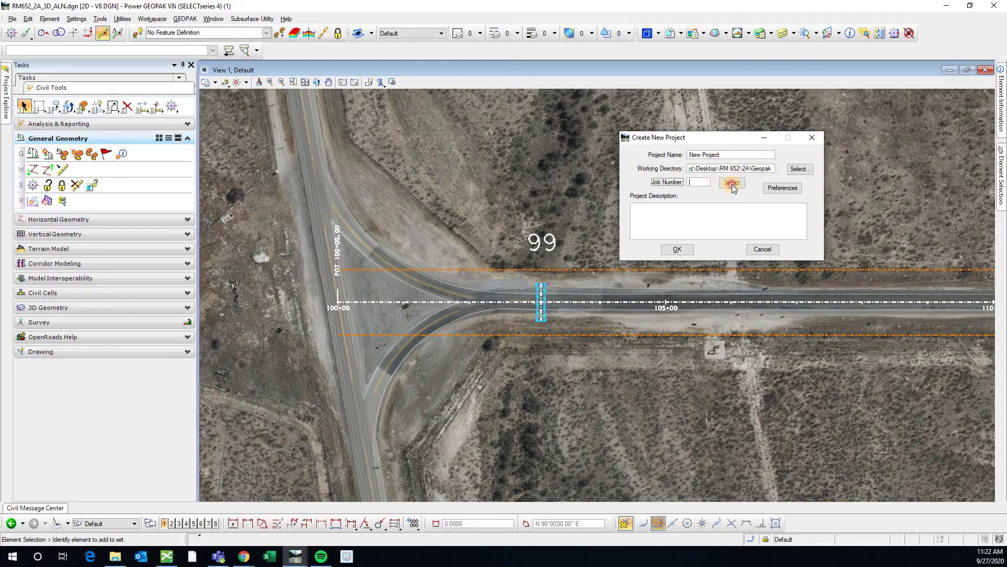
drag(370, 161, 486, 133)
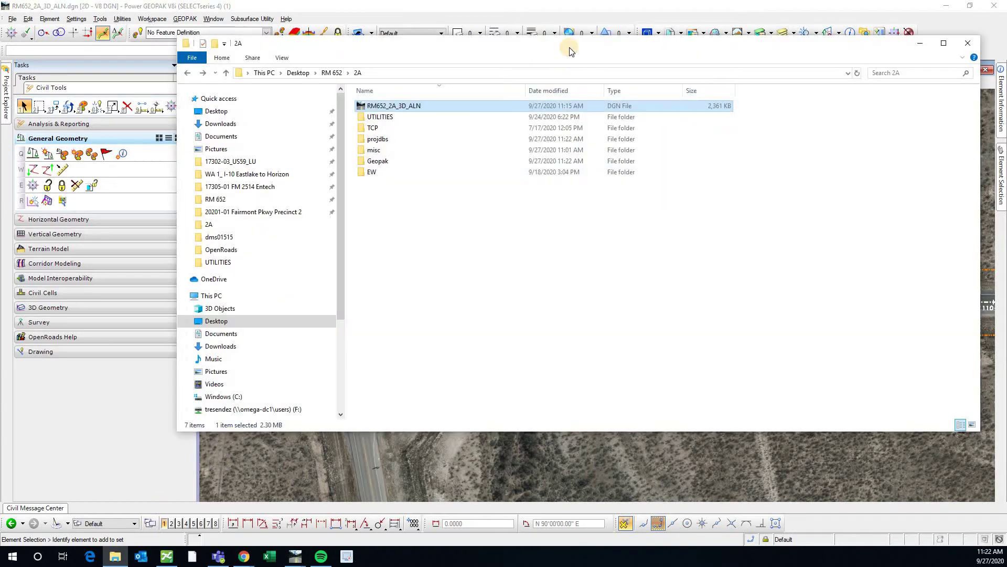
Check that the RM 652\2A\Geopak folder is empty, then minimize File Explorer
drag(506, 41, 472, 71)
drag(913, 467, 750, 427)
double_click(405, 191)
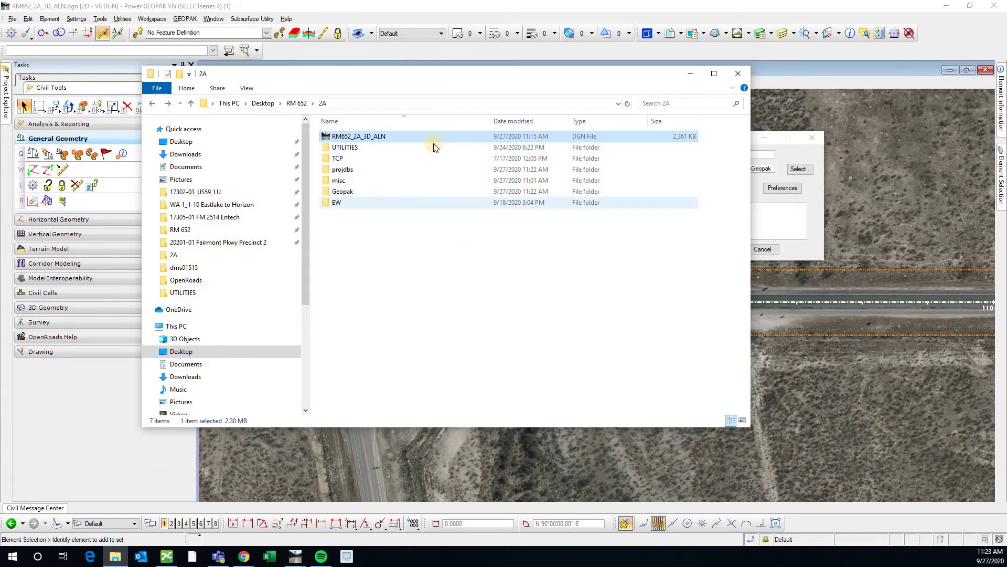
drag(553, 79, 612, 109)
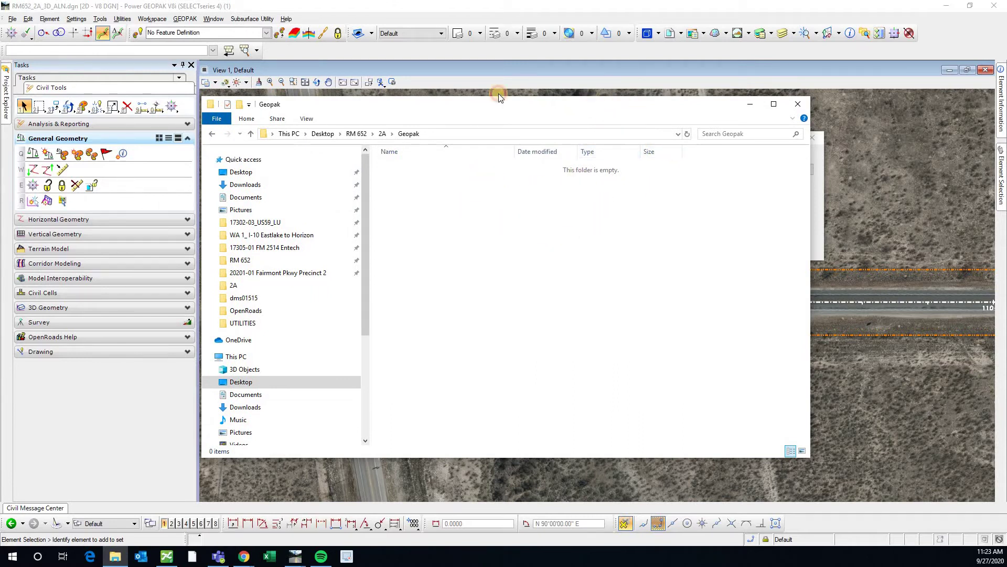
drag(499, 95, 512, 106)
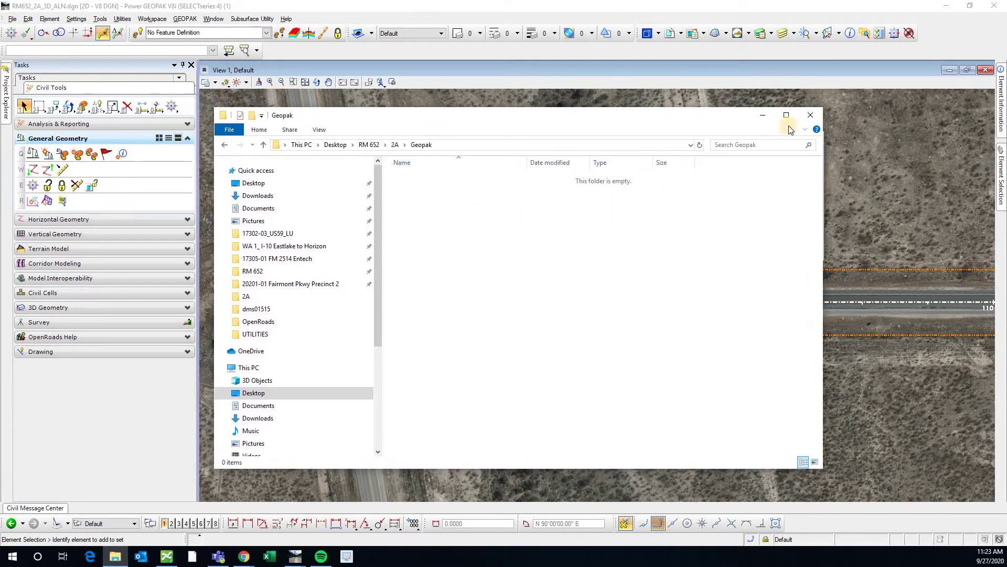
click(763, 115)
click(696, 183)
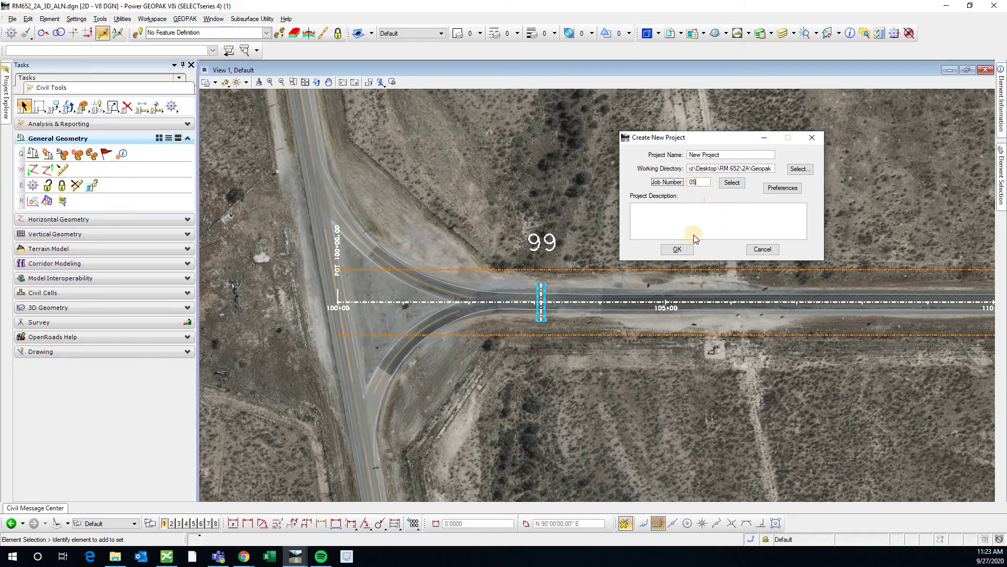
Keep job number 05, close the job list without choosing, and submit the project
click(732, 184)
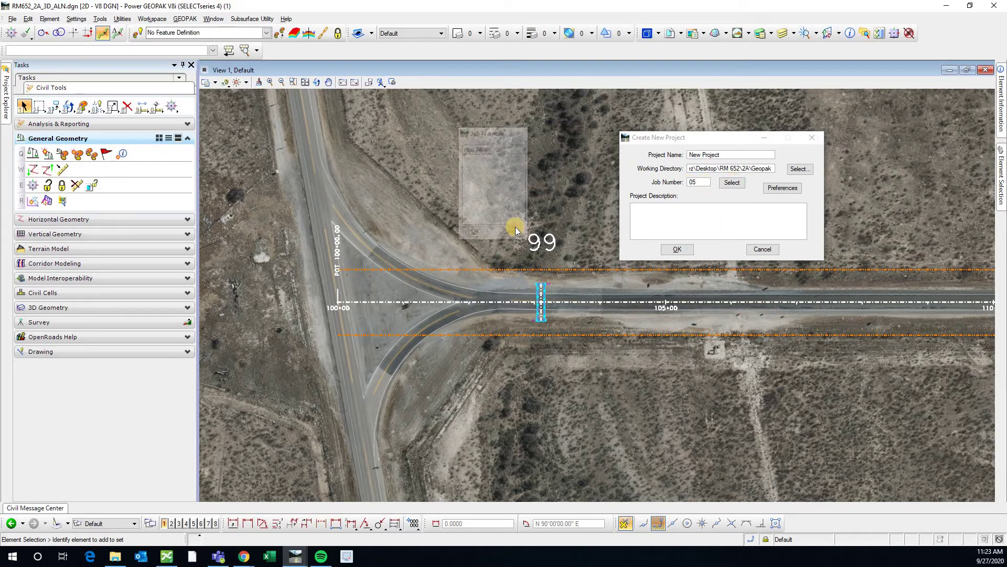
click(512, 234)
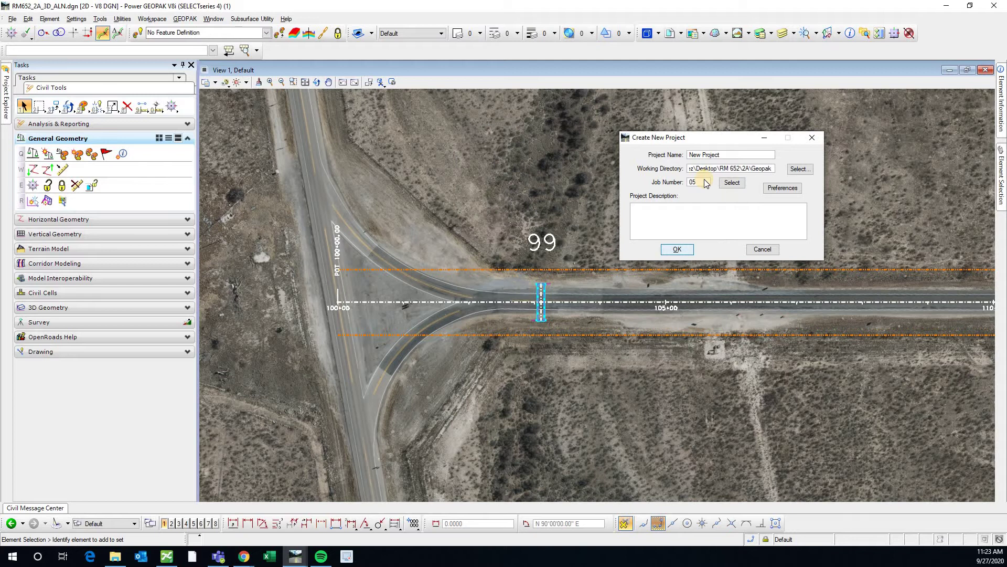
click(682, 248)
scroll(529, 193, down, 1)
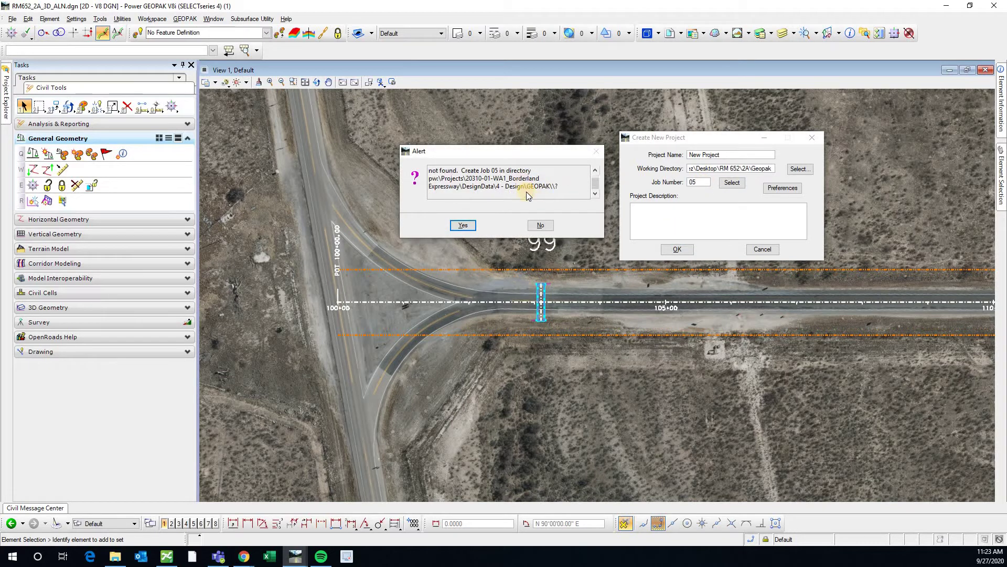
click(594, 172)
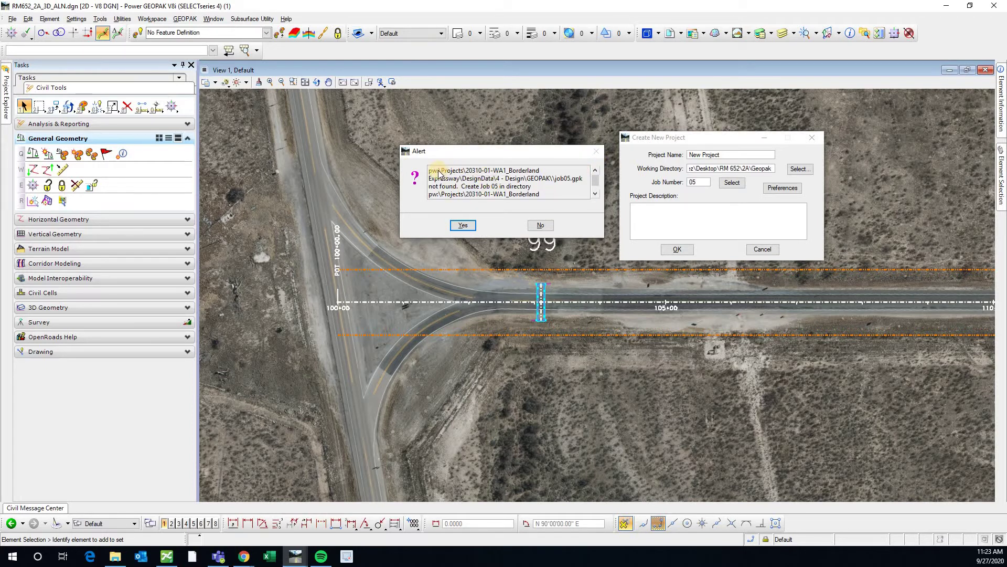
drag(431, 175, 547, 181)
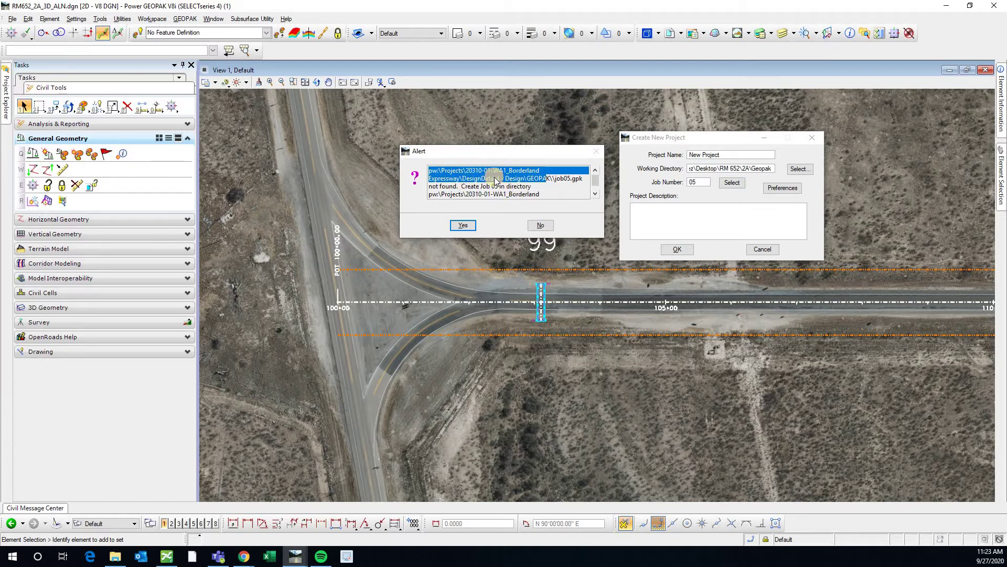
scroll(483, 186, down, 1)
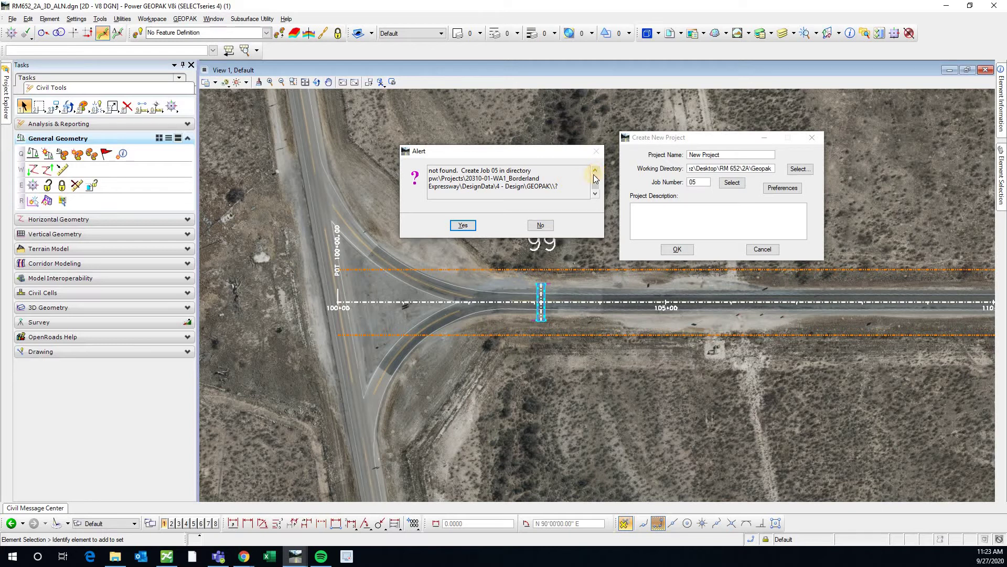
scroll(596, 179, up, 1)
scroll(488, 206, down, 1)
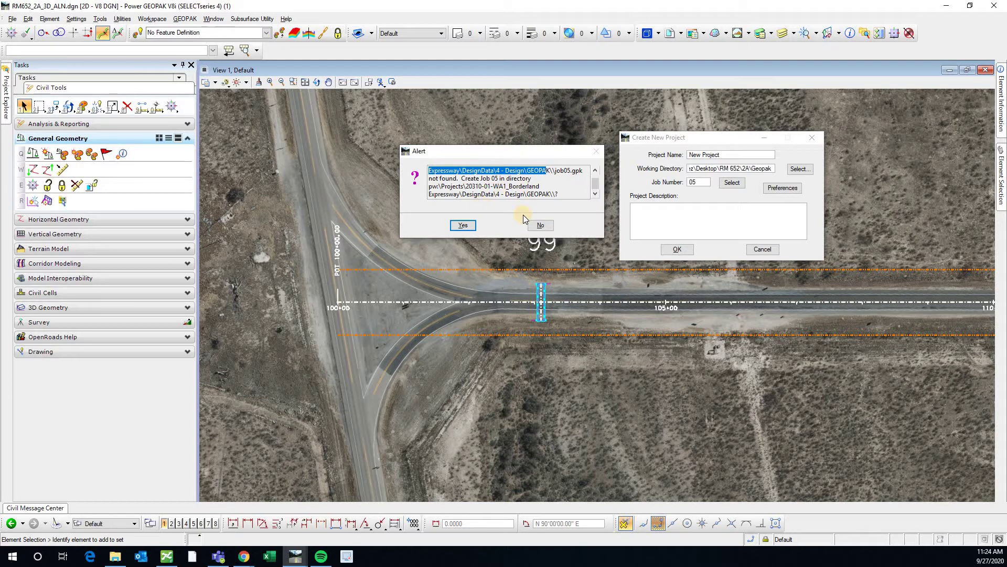
Decline creating job 05 on the network and open User Preferences from the view menu
click(541, 226)
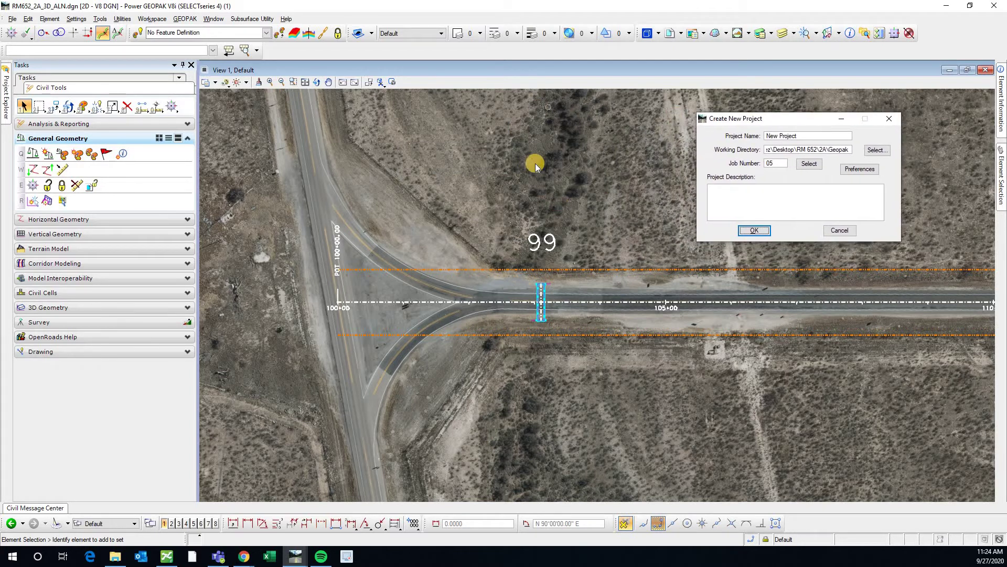
right_click(515, 172)
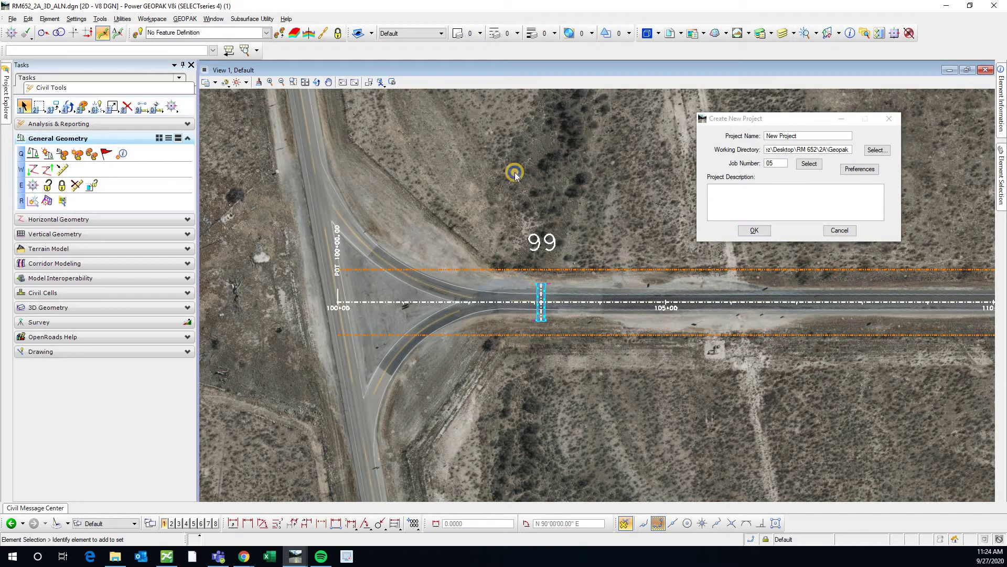
click(513, 169)
right_click(515, 172)
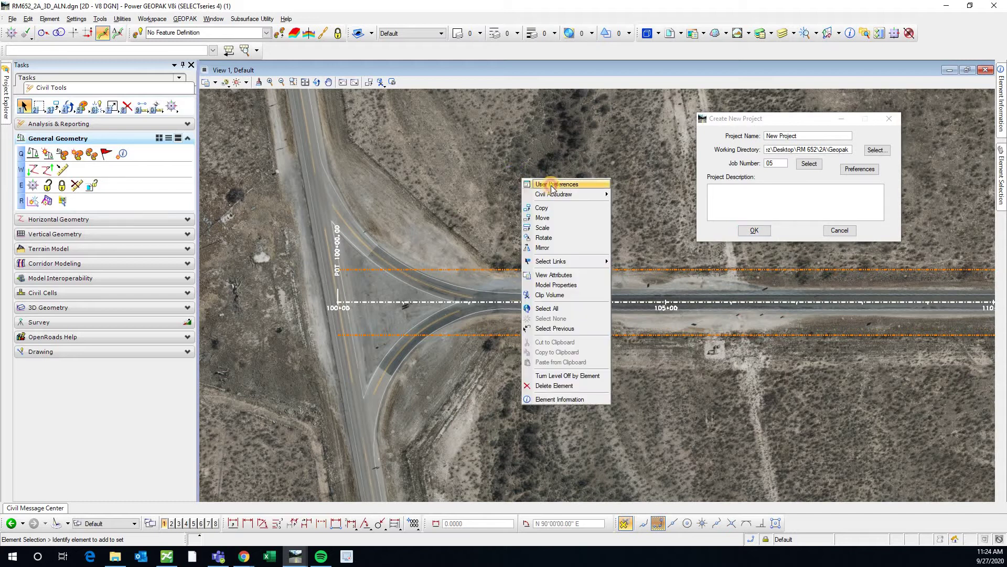
click(555, 184)
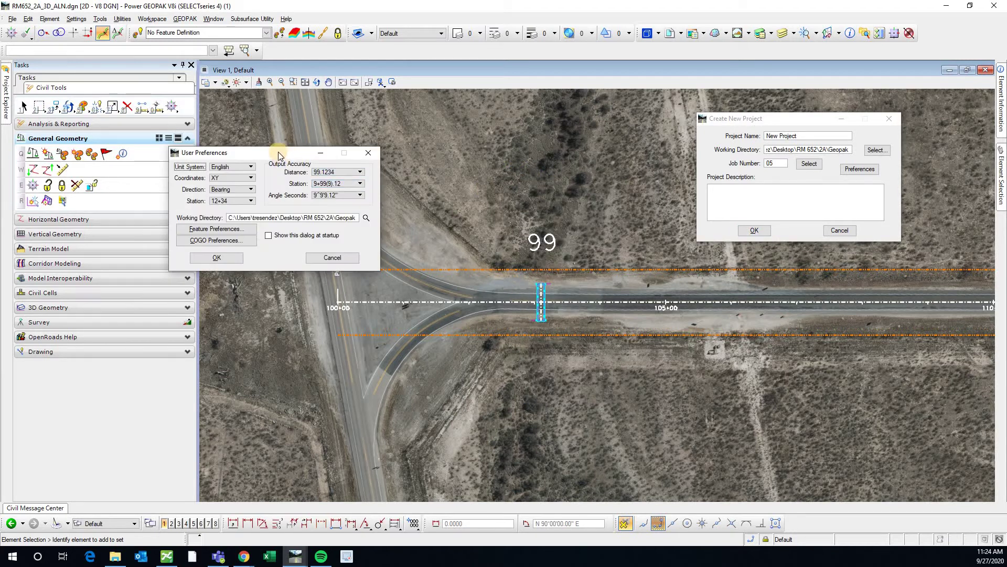
Set the COGO Job (GPK) Directory to the RM 652\2A\Geopak folder
drag(211, 158, 492, 126)
click(512, 207)
drag(280, 301, 510, 264)
key(Tab)
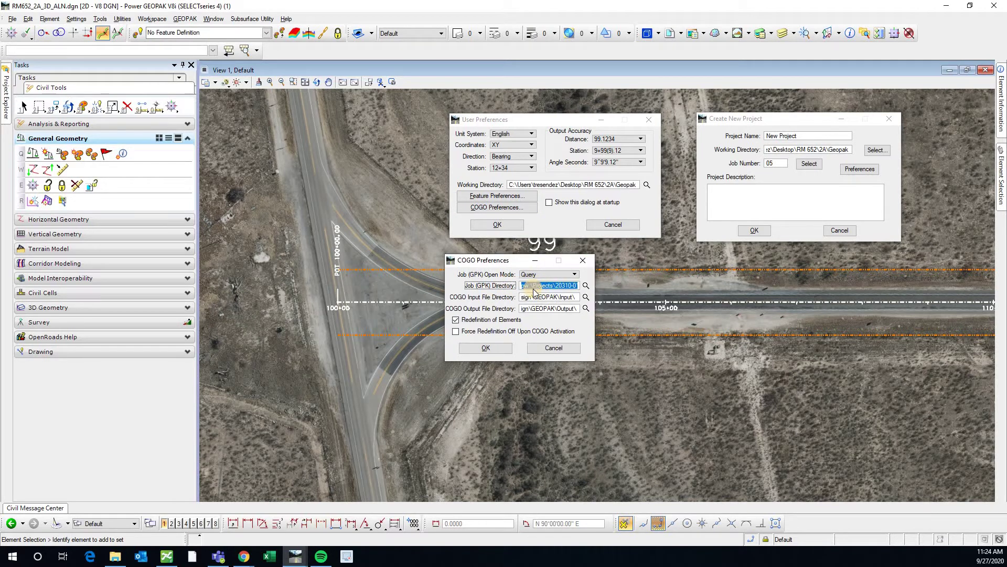
drag(554, 285, 488, 288)
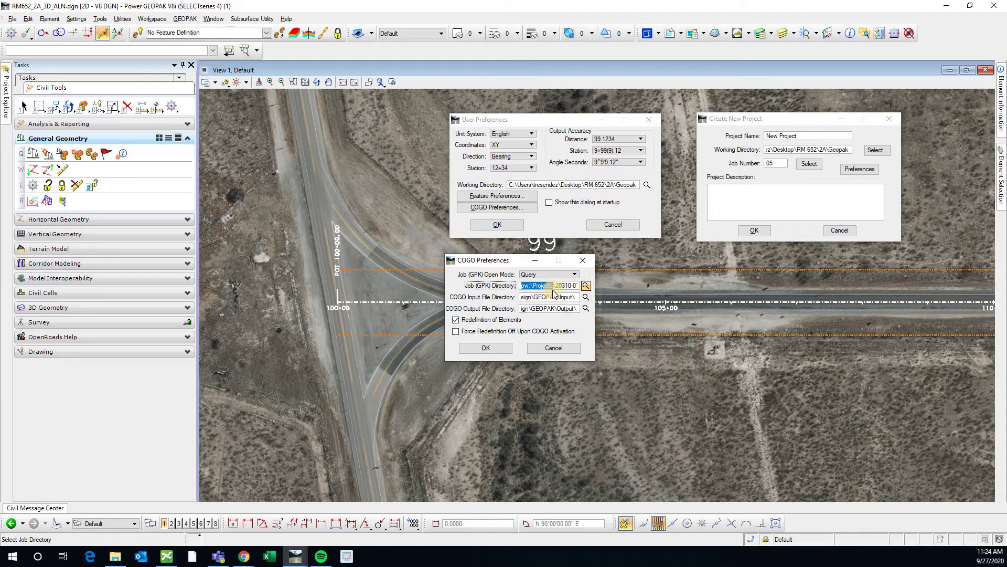
click(586, 286)
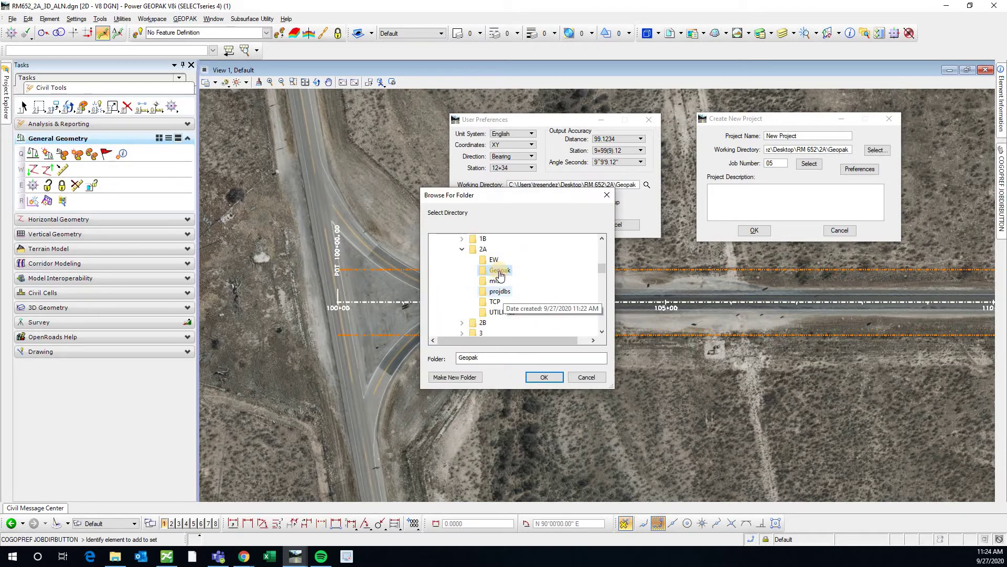
click(545, 375)
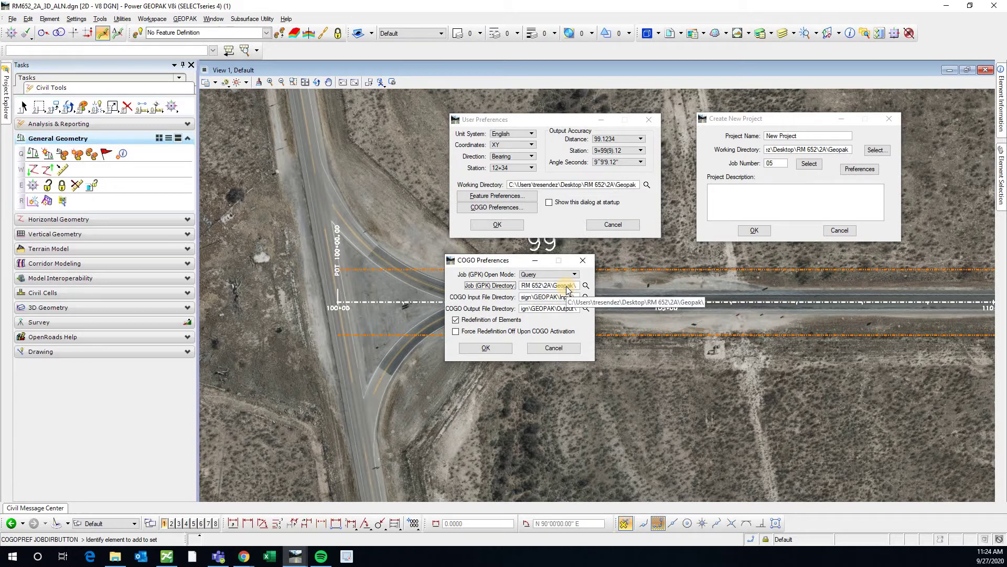
Paste the Geopak path into COGO input and output directories and close preferences
click(567, 285)
key(ctrl+c)
click(509, 298)
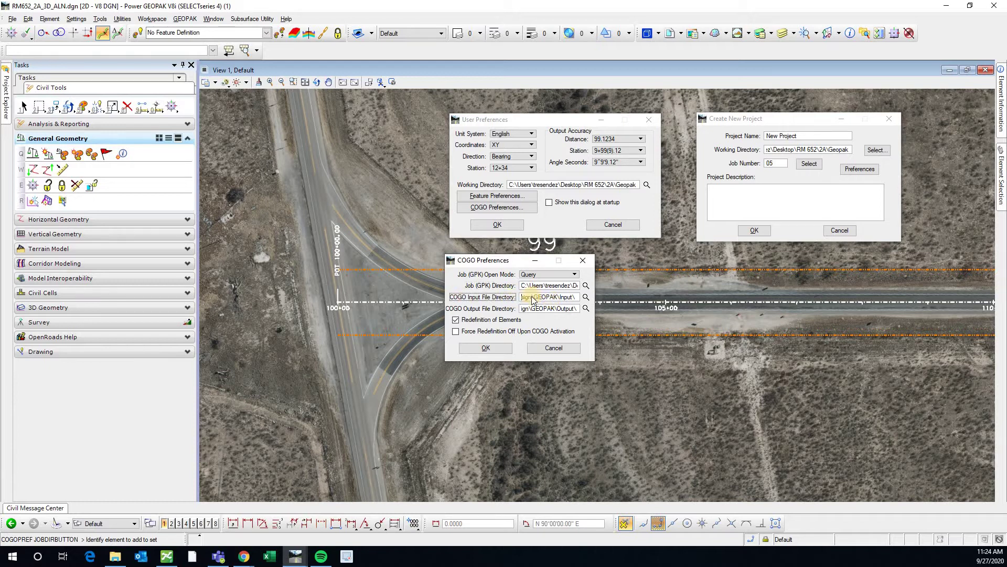
click(533, 298)
key(ctrl+v)
key(Tab)
key(ctrl+v)
click(550, 297)
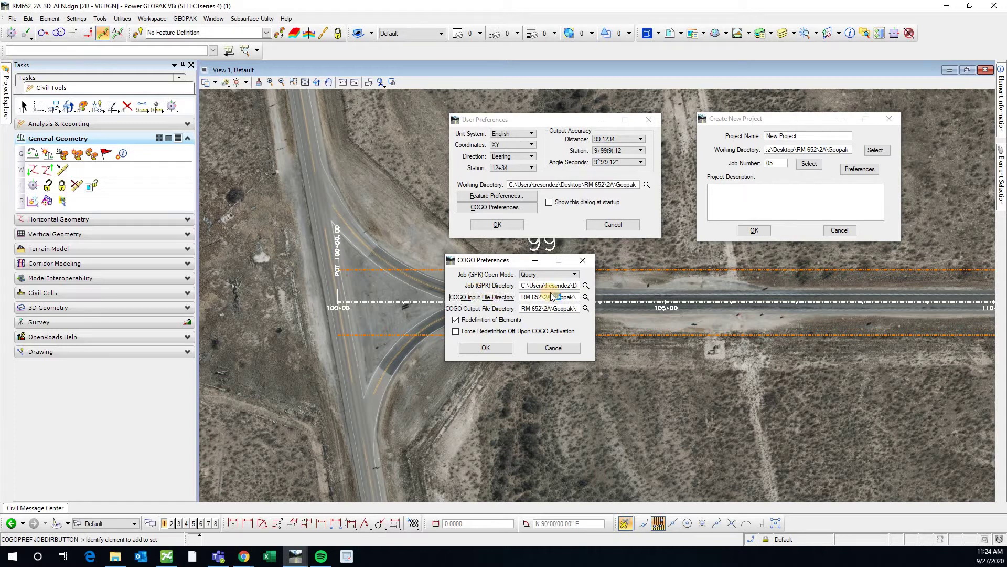
click(492, 345)
click(498, 224)
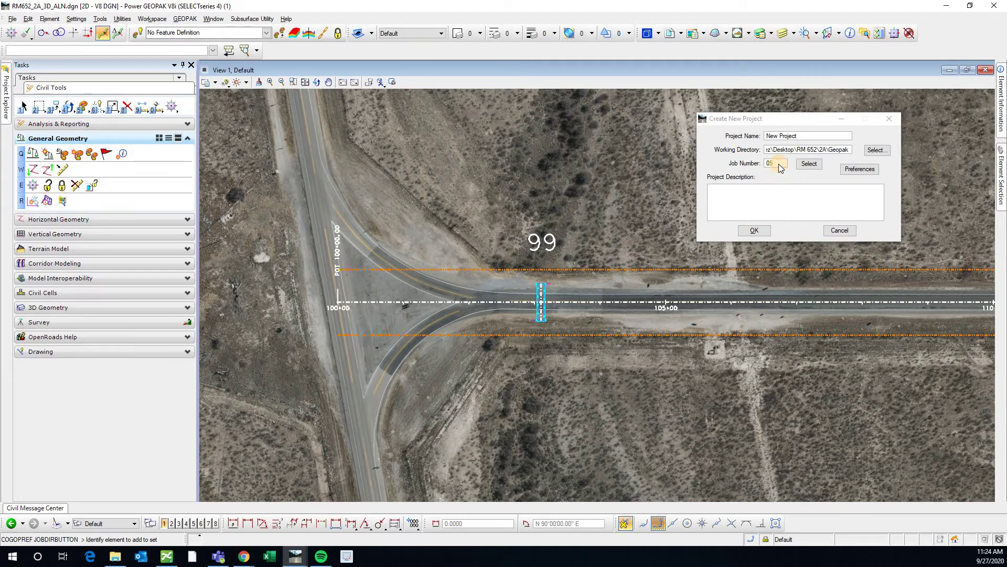
Resubmit New Project and confirm creating job 05 in the local Geopak folder
click(763, 231)
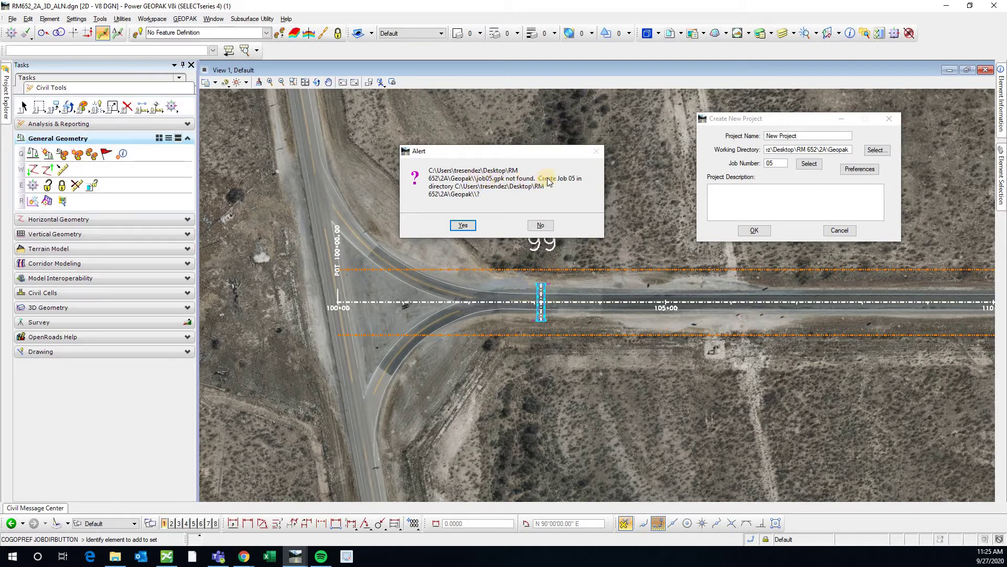
click(461, 225)
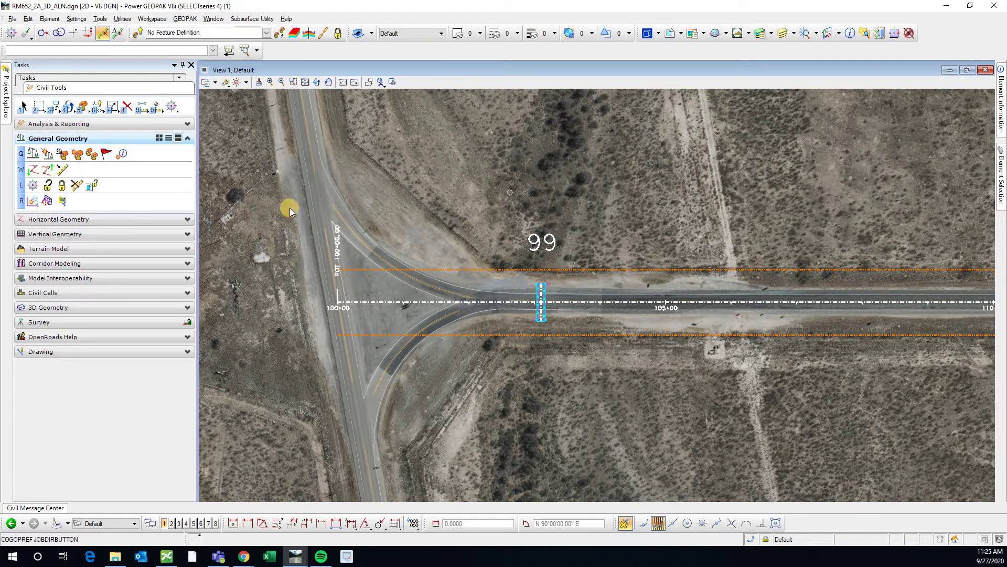
Store the road centerline into job05.gpk as the active job, then reset out of the tool
click(47, 170)
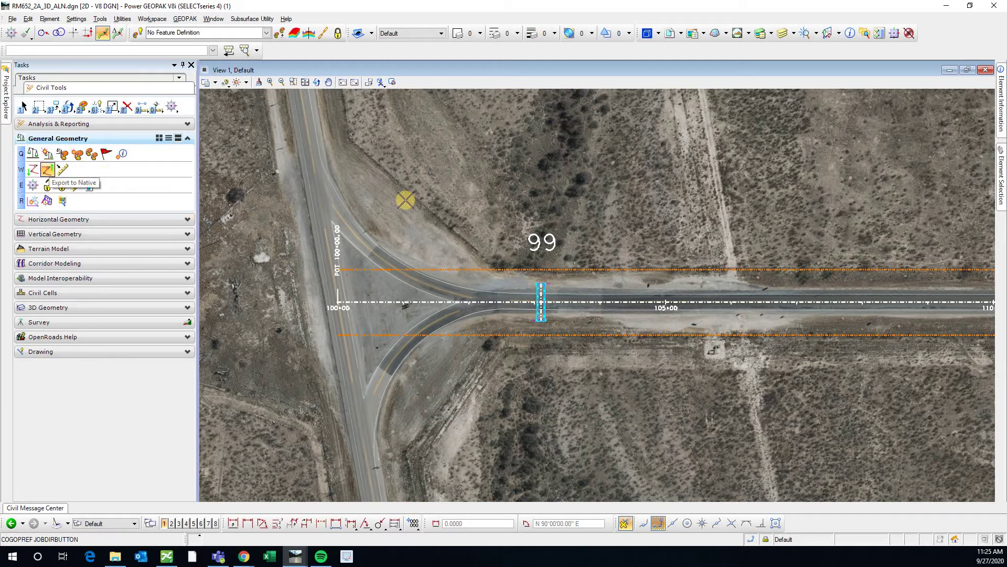
click(420, 302)
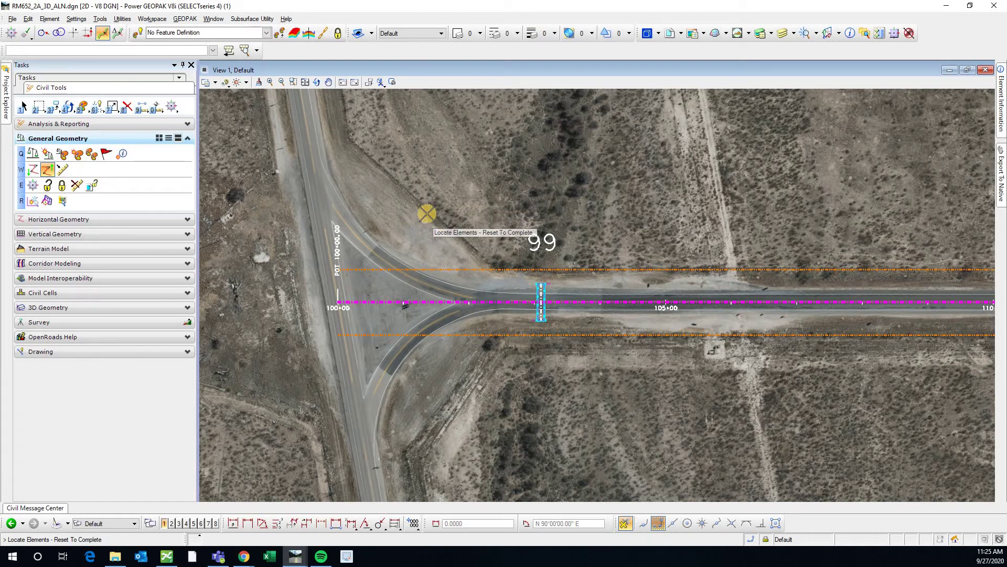
right_click(436, 223)
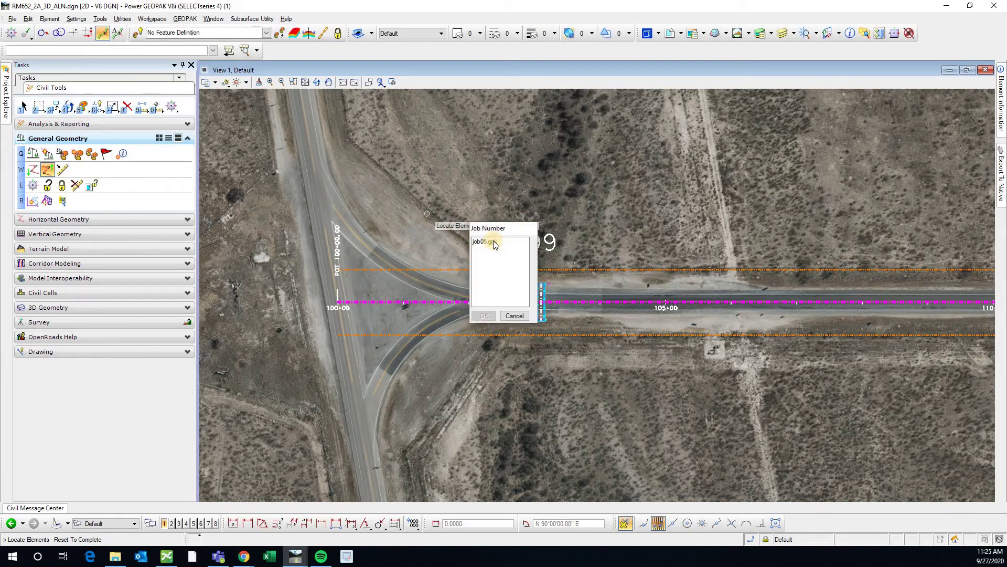
click(498, 241)
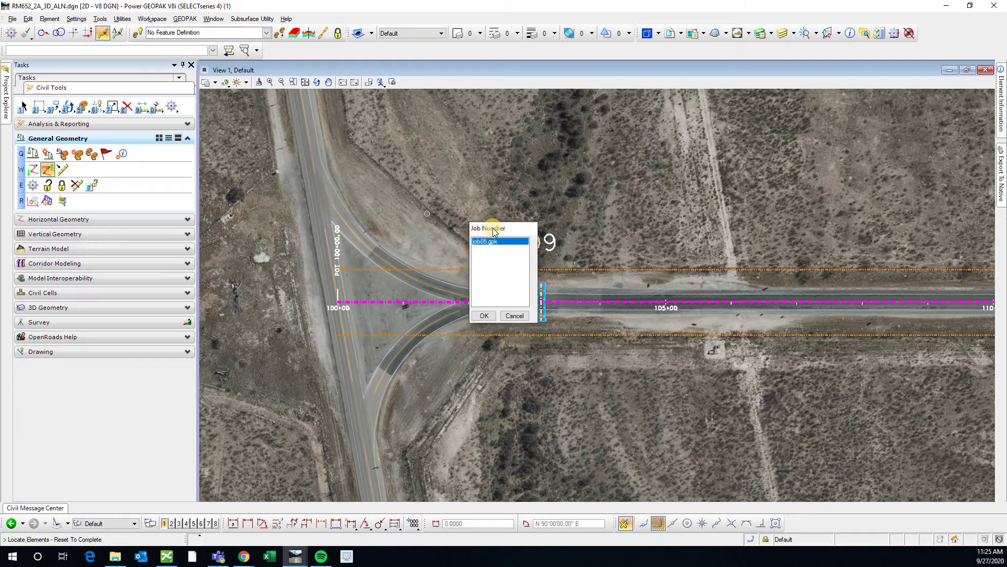
drag(486, 317, 479, 267)
click(484, 316)
right_click(493, 287)
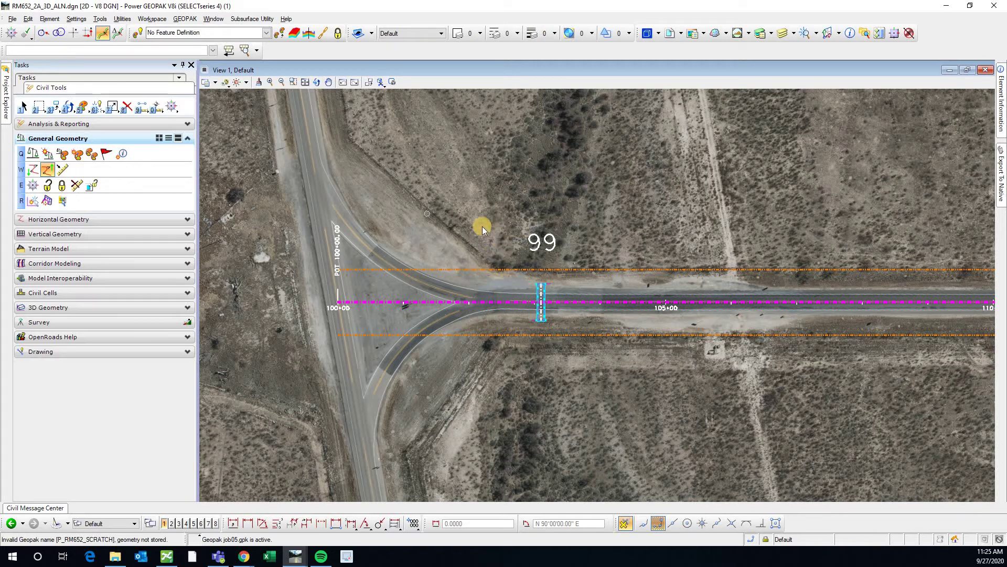
right_click(447, 224)
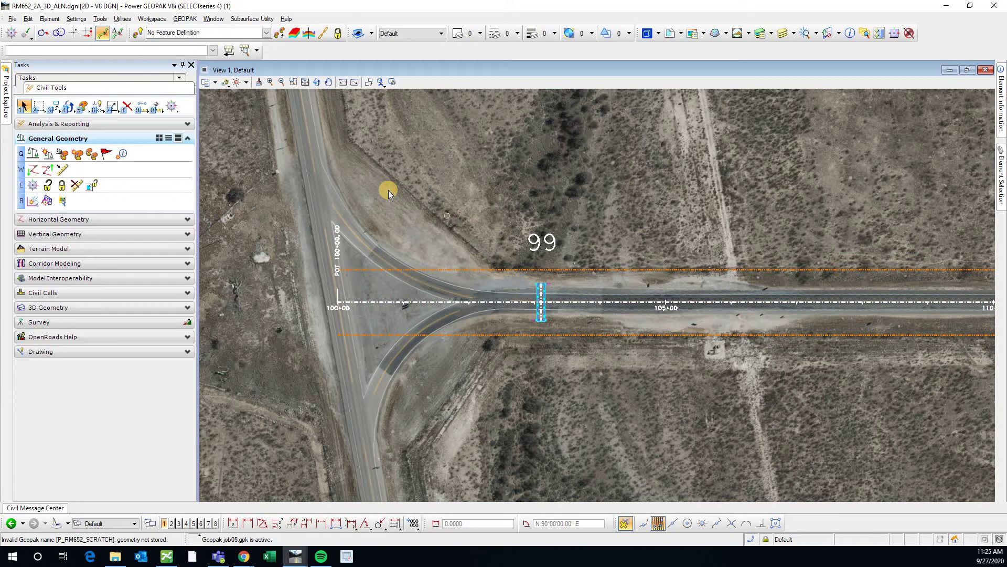
Launch Coordinate Geometry from GEOPAK Road Geometry and move its window over the map
click(185, 19)
mouse_move(202, 30)
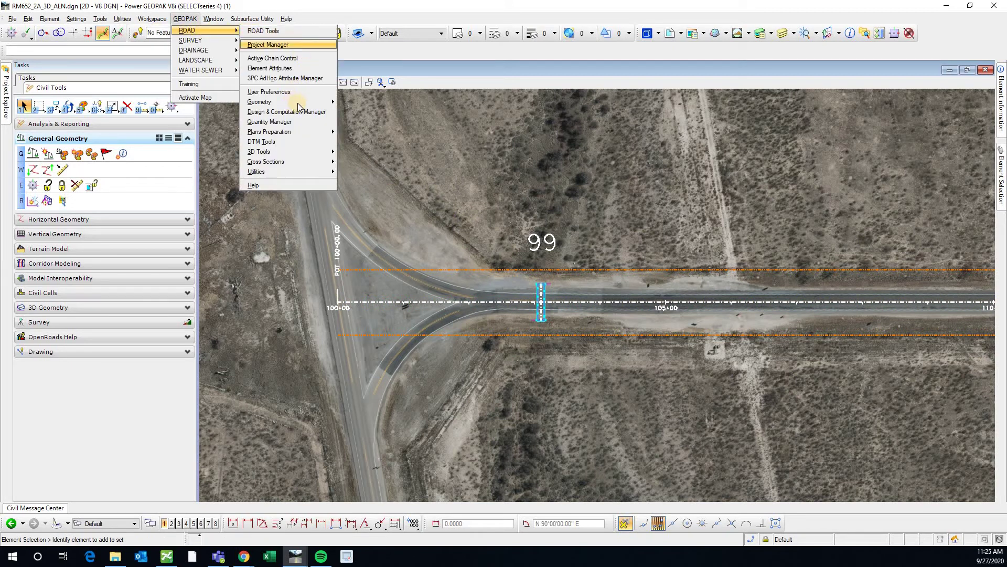
mouse_move(315, 101)
click(368, 103)
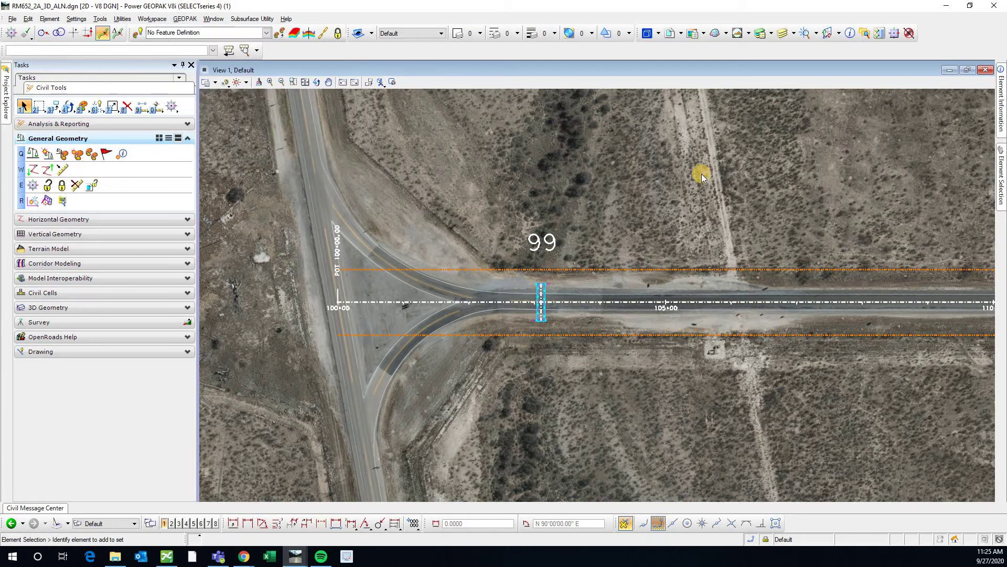
drag(750, 74, 396, 85)
click(266, 86)
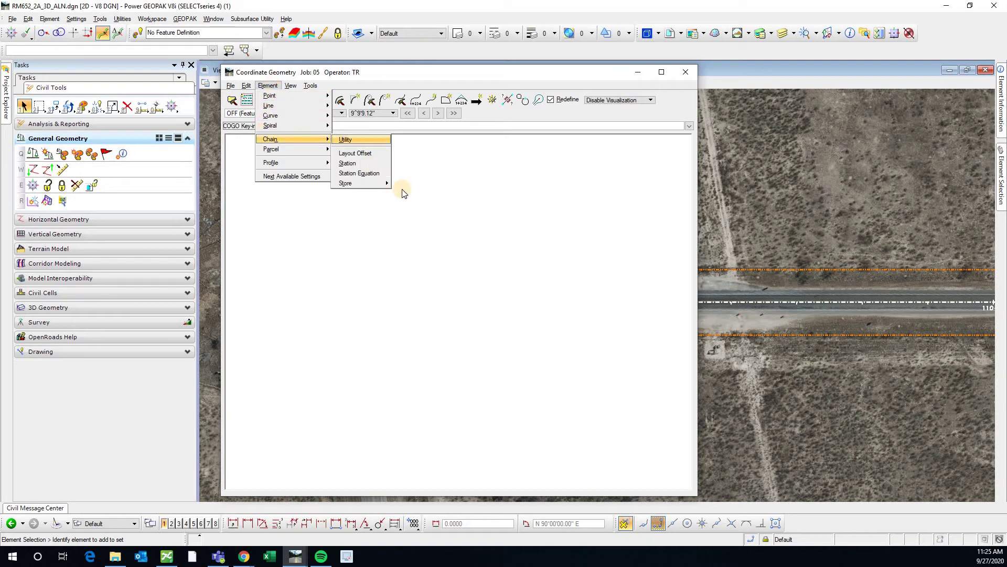
Describe chain RM652_2A via Chain Utility and scroll through curves RM652_2A_3 to RM652_2A_18
click(598, 220)
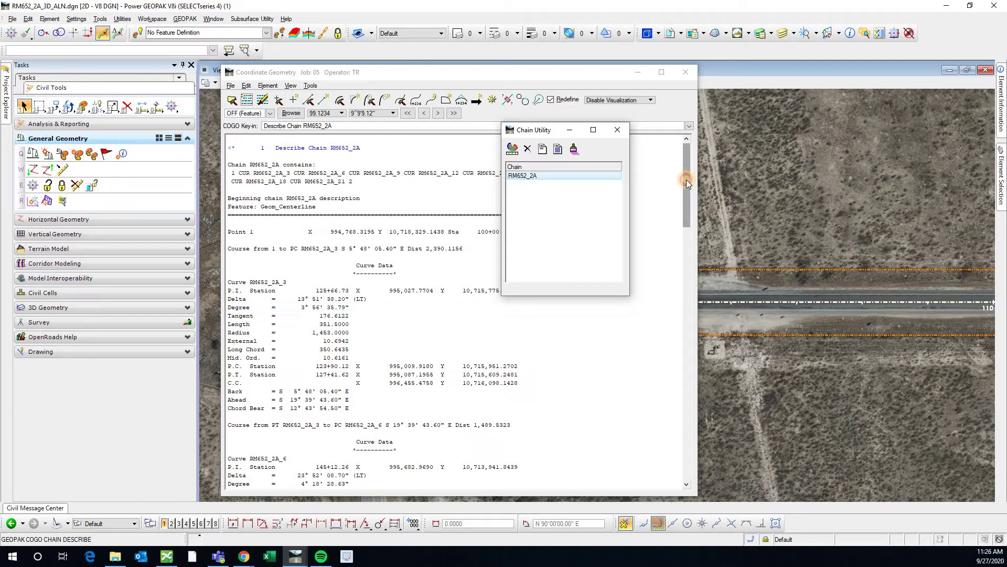
drag(686, 180, 687, 182)
click(336, 180)
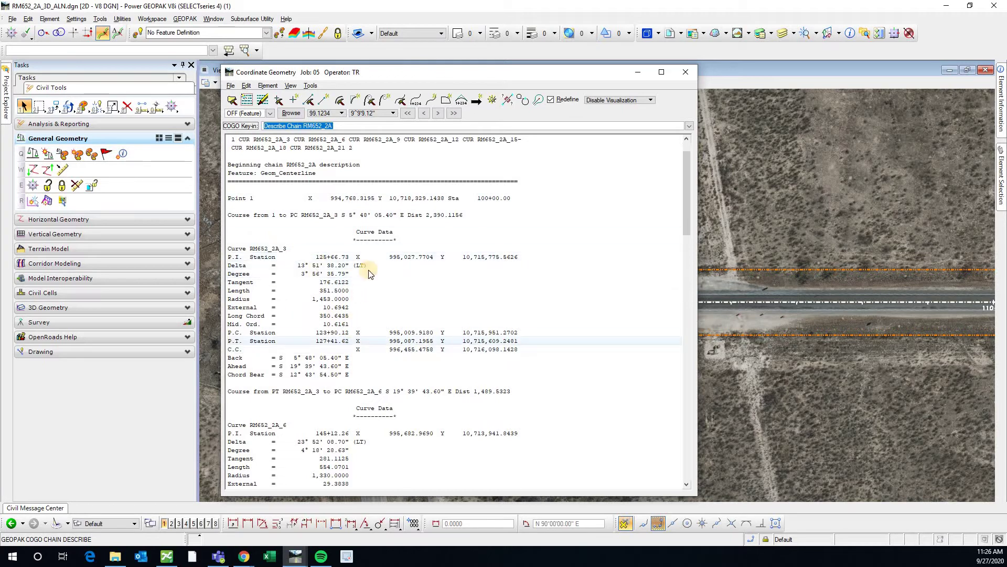
scroll(355, 281, down, 8)
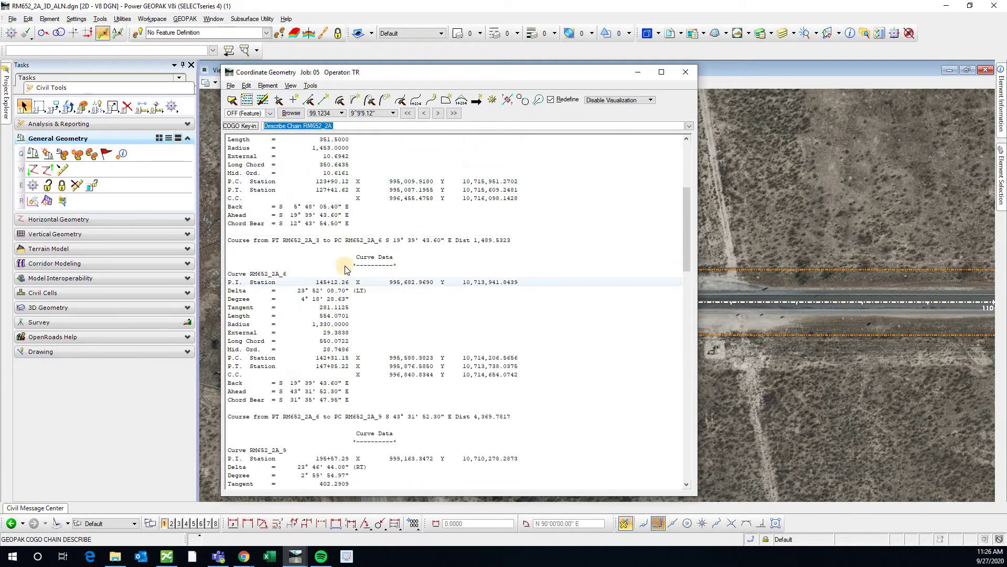
scroll(320, 284, down, 14)
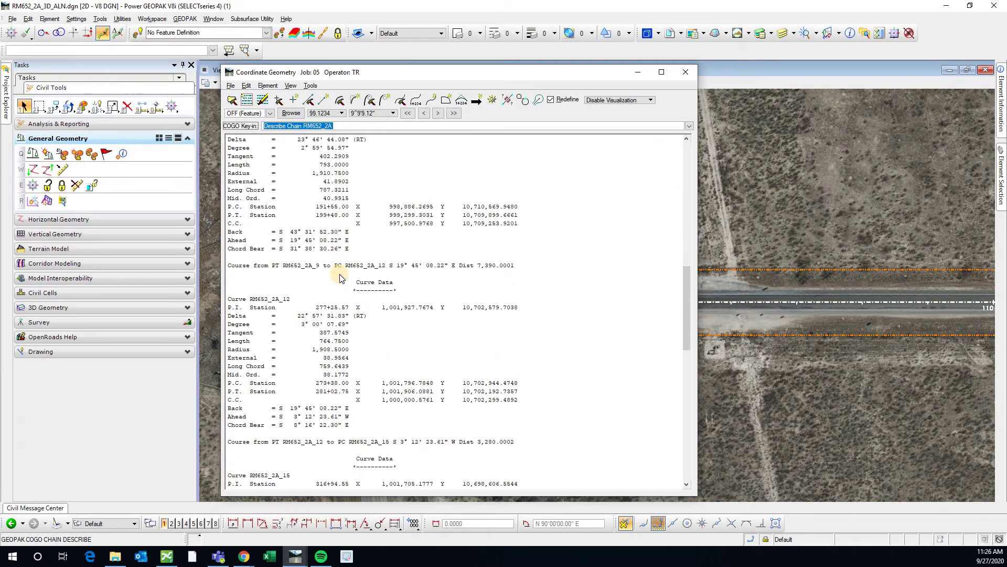
scroll(339, 278, down, 9)
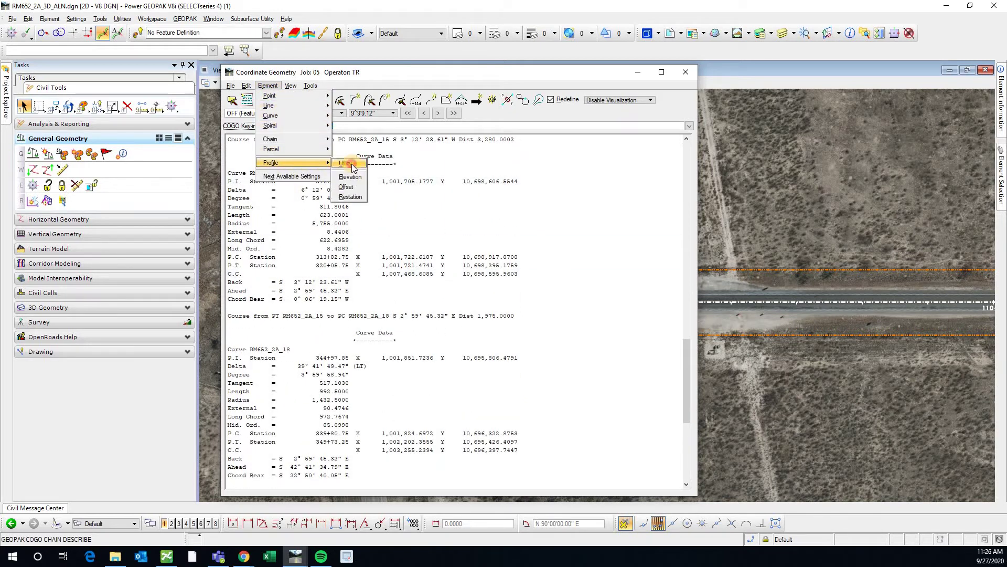
Open the Profile Utility, select profile P_RM652_2A, and move the dialogs aside
click(351, 163)
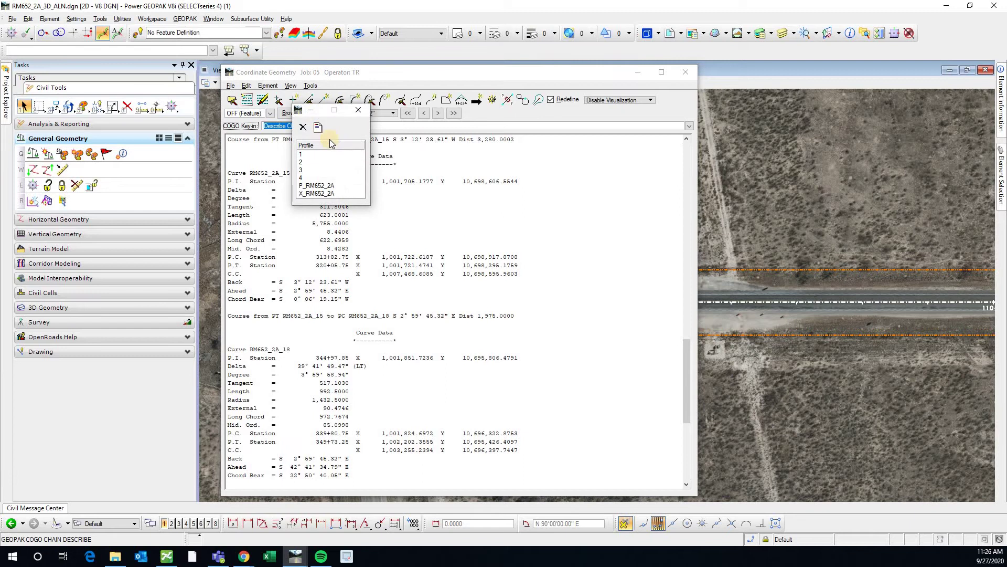
click(298, 110)
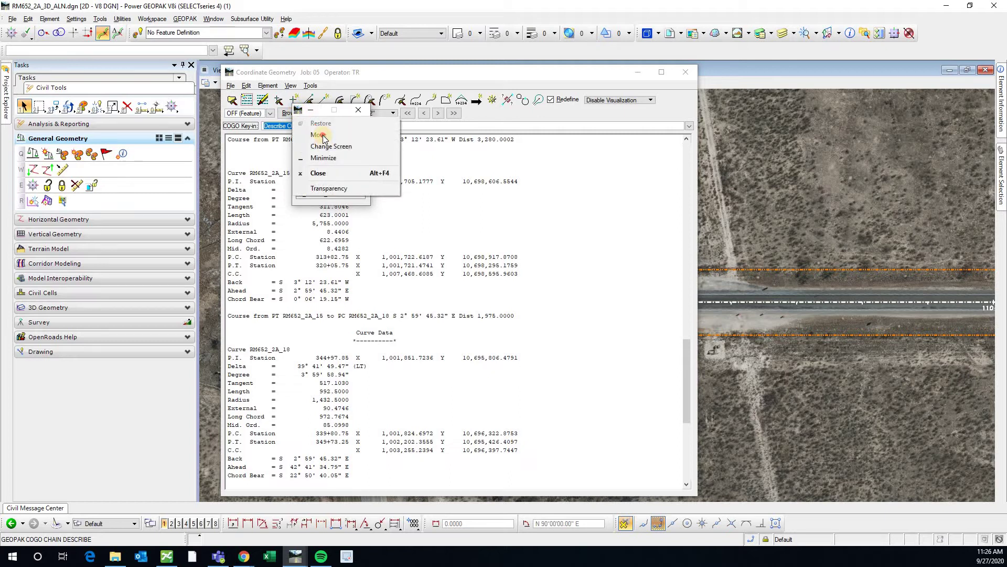
click(320, 135)
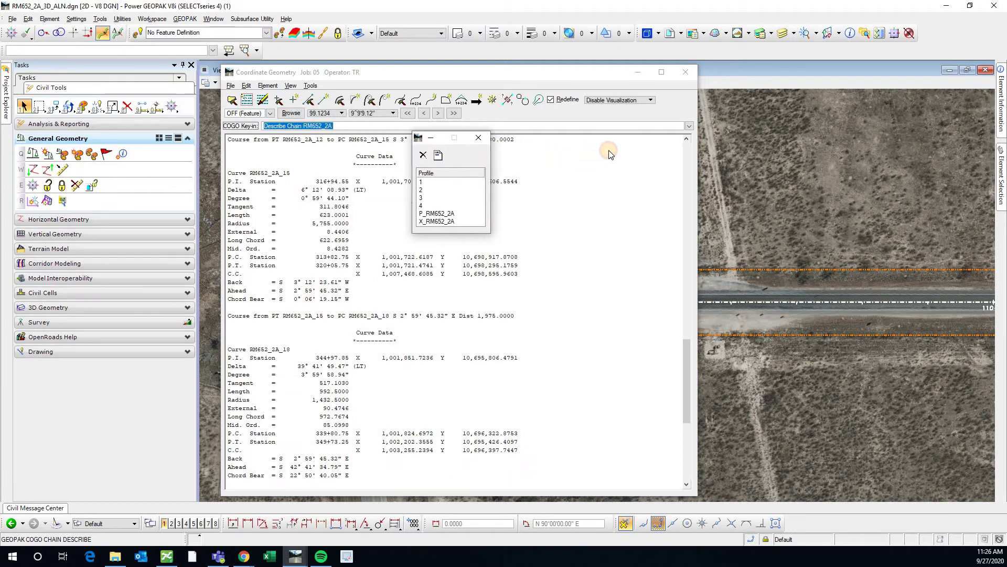
click(618, 184)
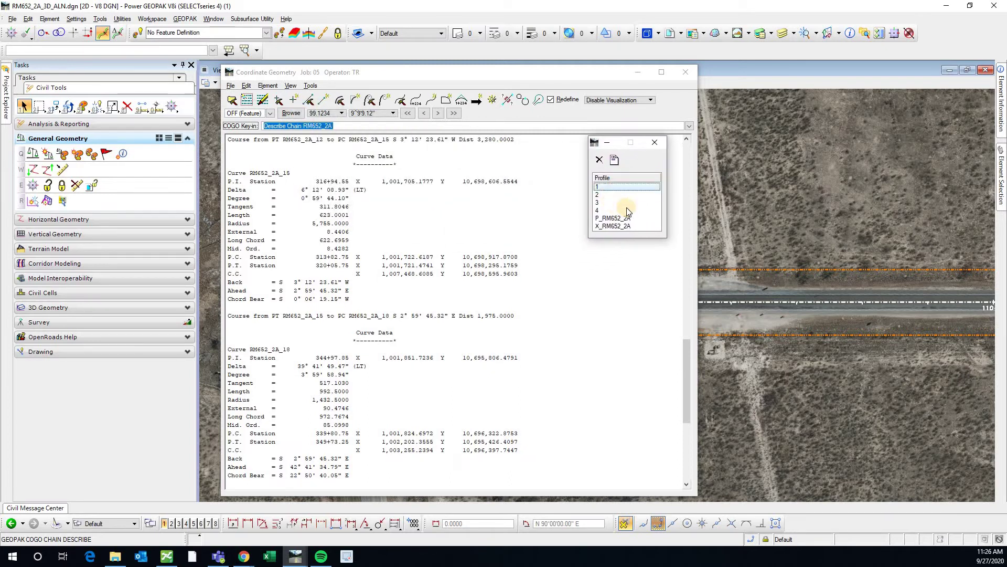
click(615, 218)
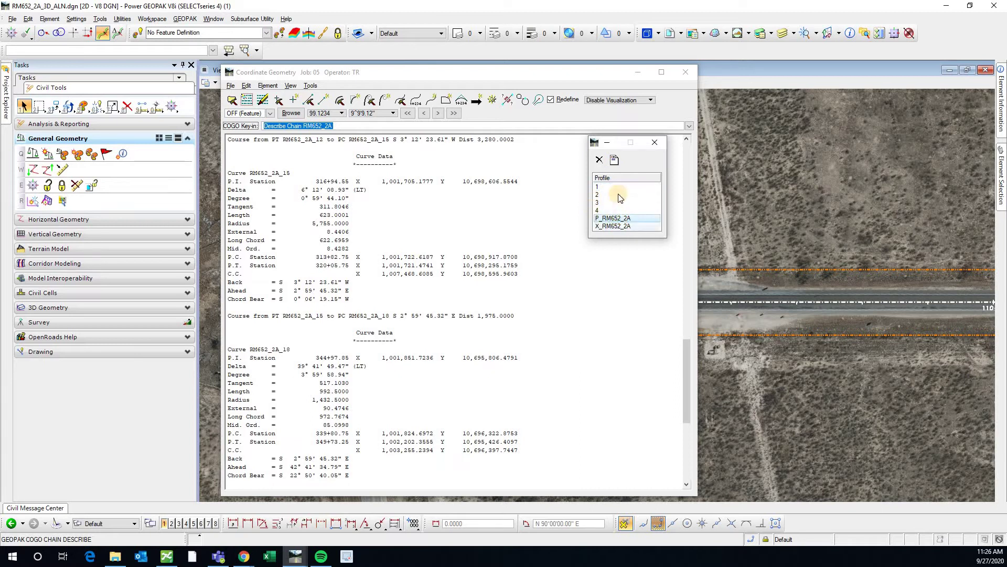
click(538, 74)
drag(718, 89, 826, 171)
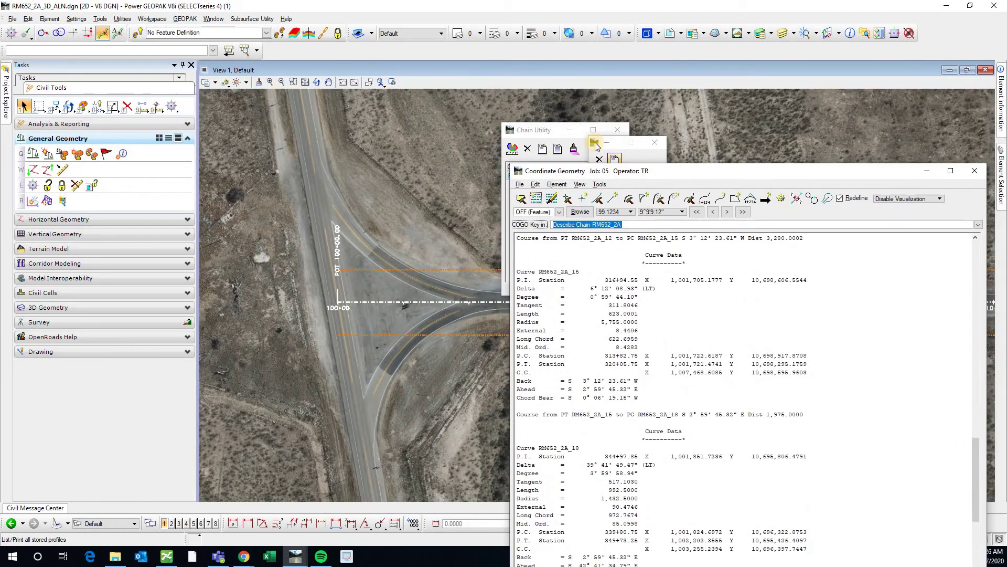
drag(631, 178, 217, 73)
drag(203, 124, 196, 120)
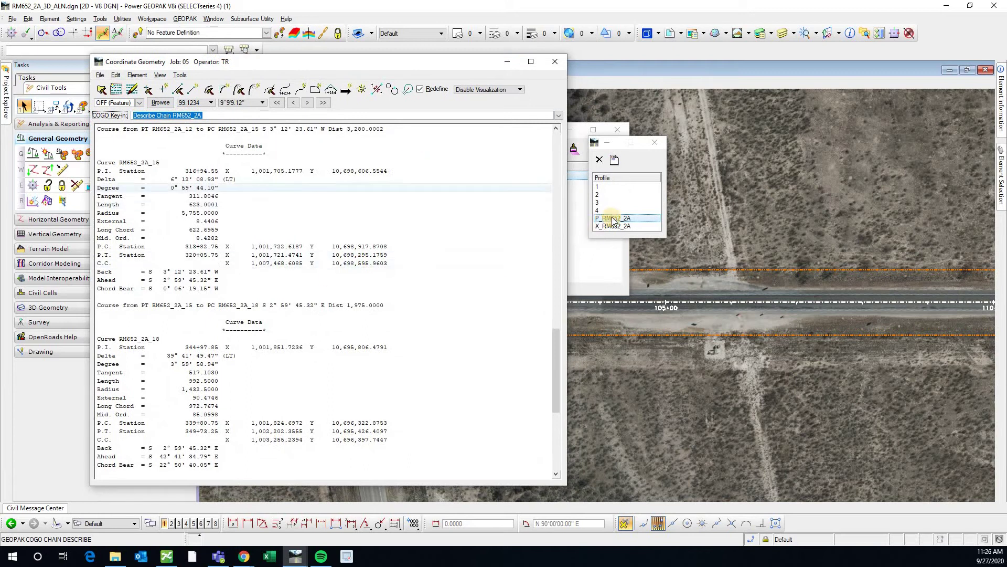
Print profile P_RM652_2A to COGO and review its VPI stations, elevations and grades
click(615, 160)
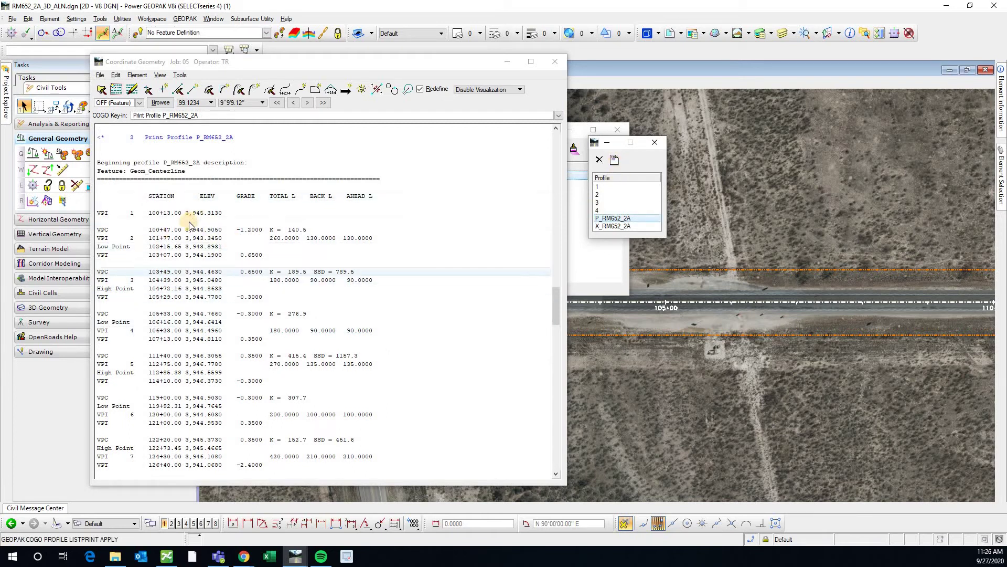
click(176, 240)
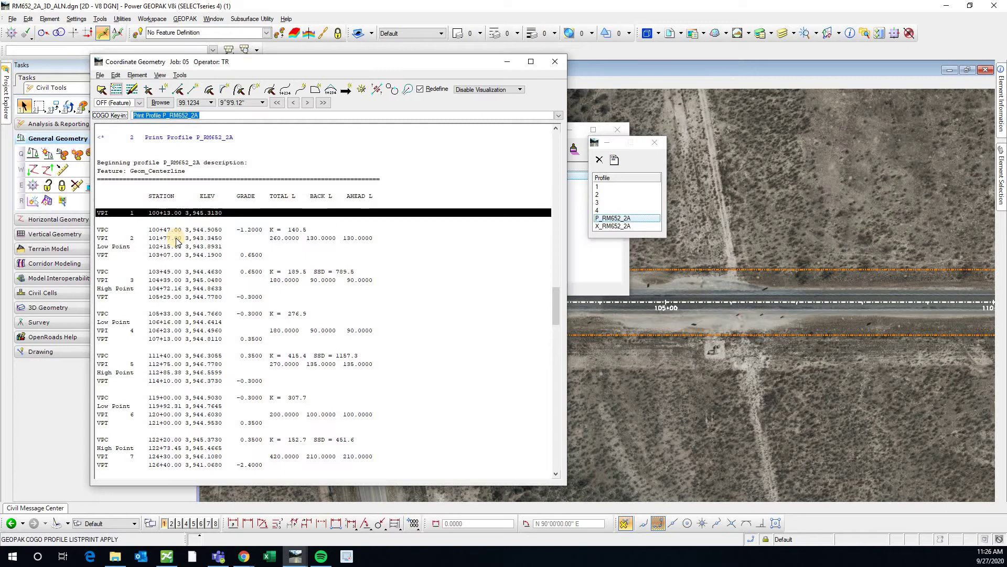
click(149, 239)
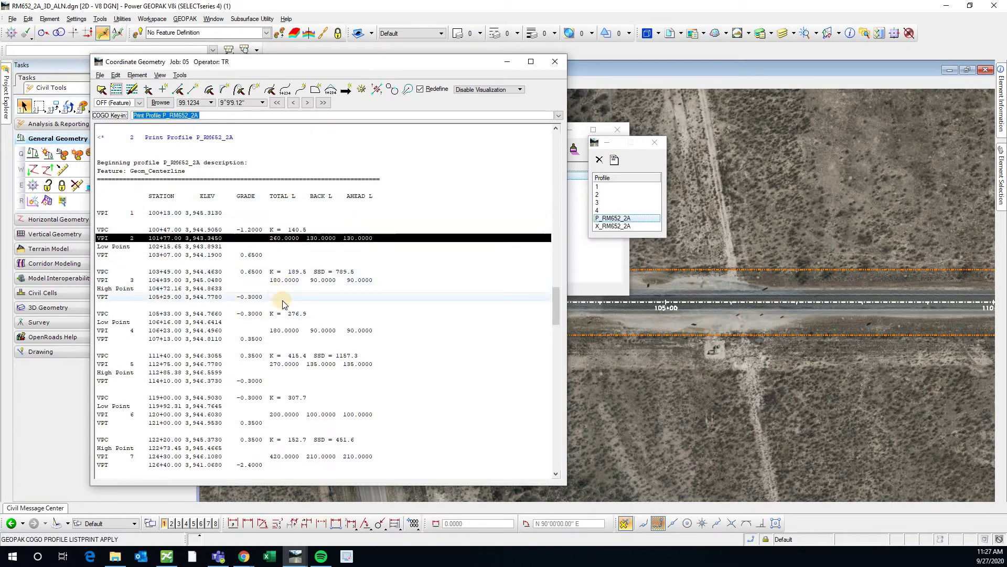
scroll(281, 317, down, 3)
scroll(278, 321, down, 11)
scroll(260, 336, up, 4)
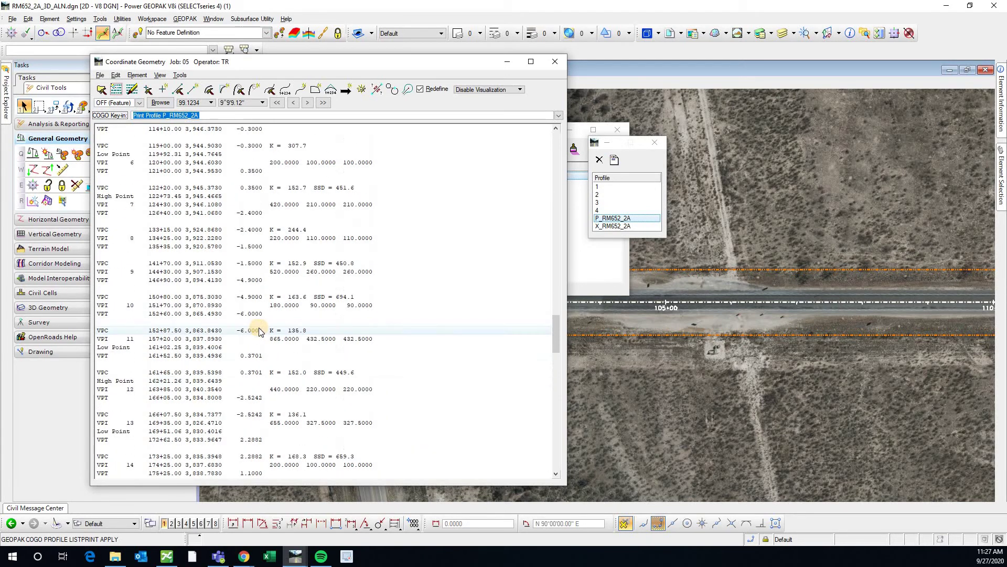
scroll(259, 332, up, 15)
scroll(275, 237, up, 5)
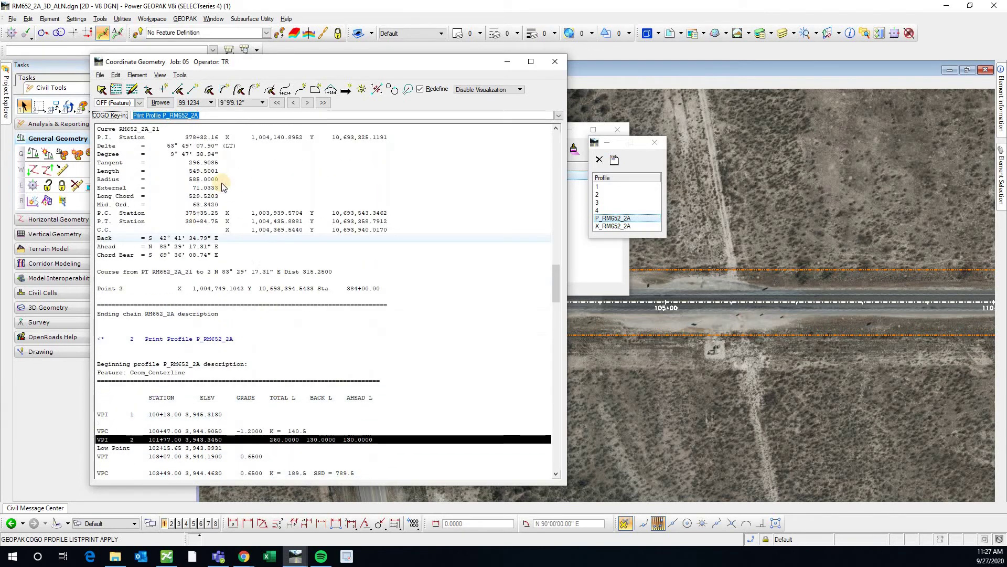
Open the Profile Elevation calculator with profile P_RM652_2A selected
click(141, 77)
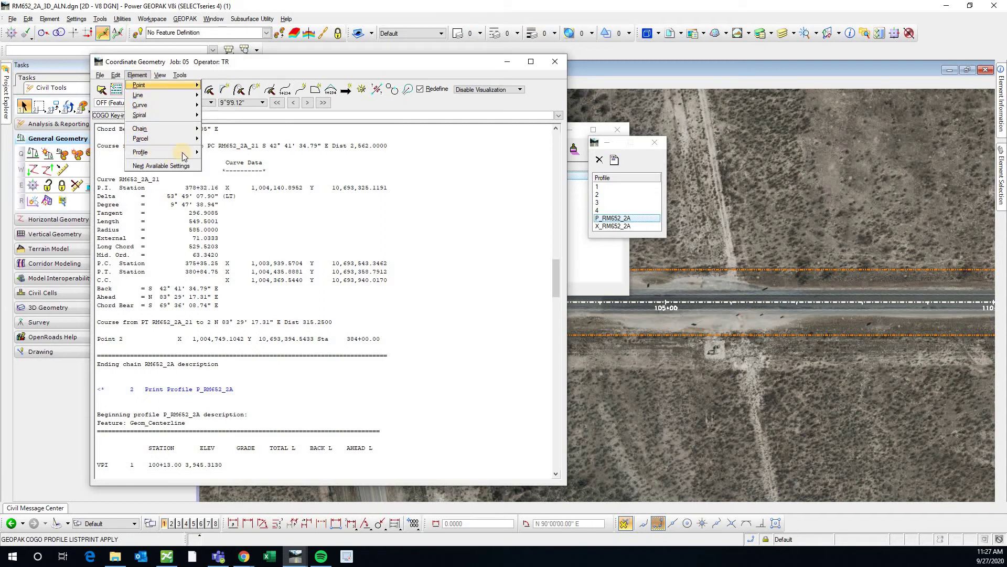
mouse_move(193, 153)
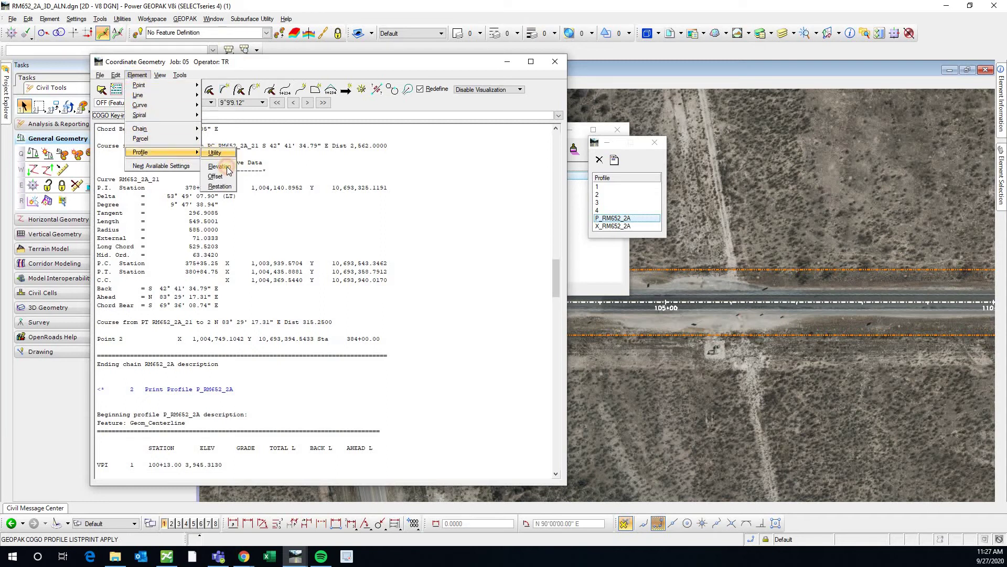
click(228, 169)
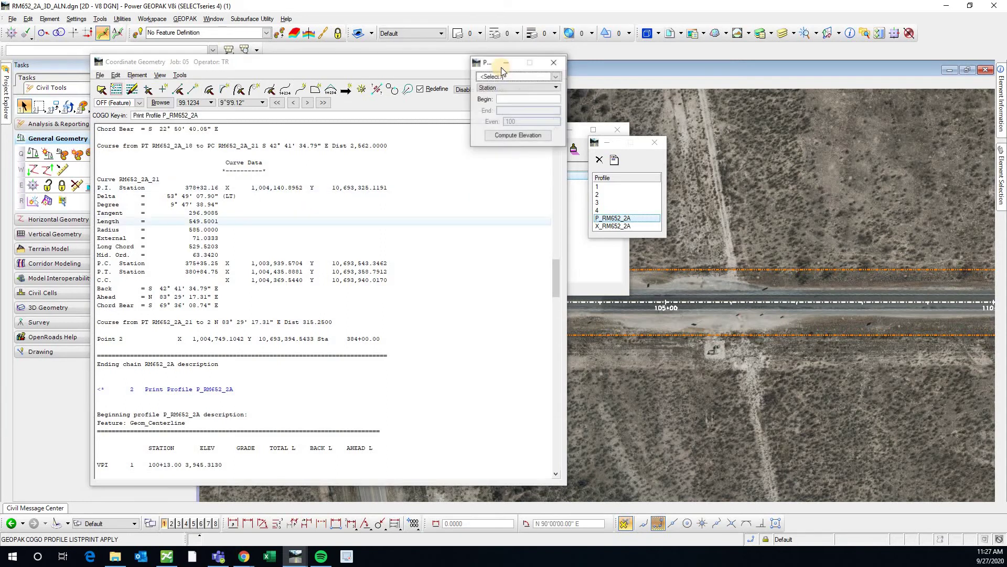
click(555, 77)
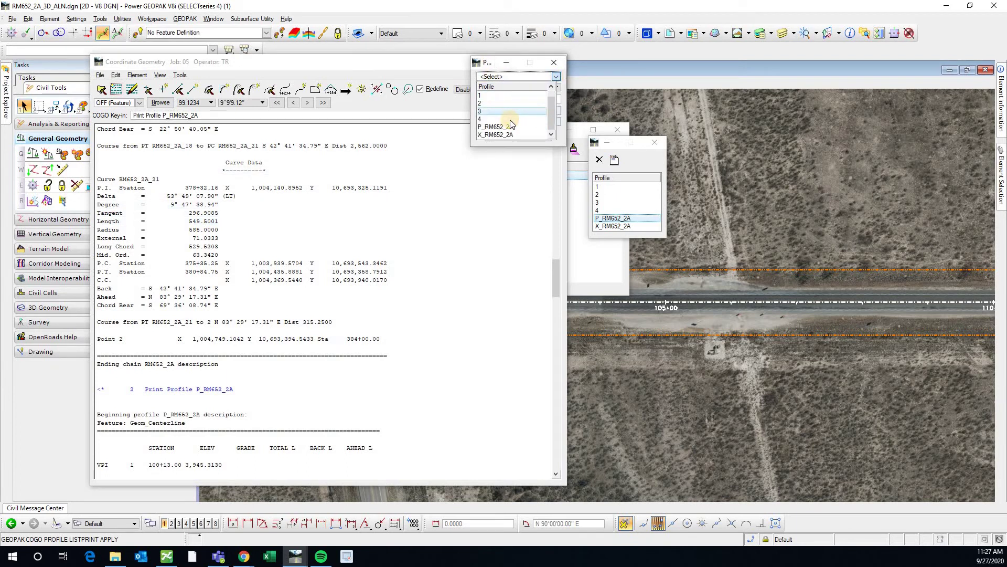
click(495, 127)
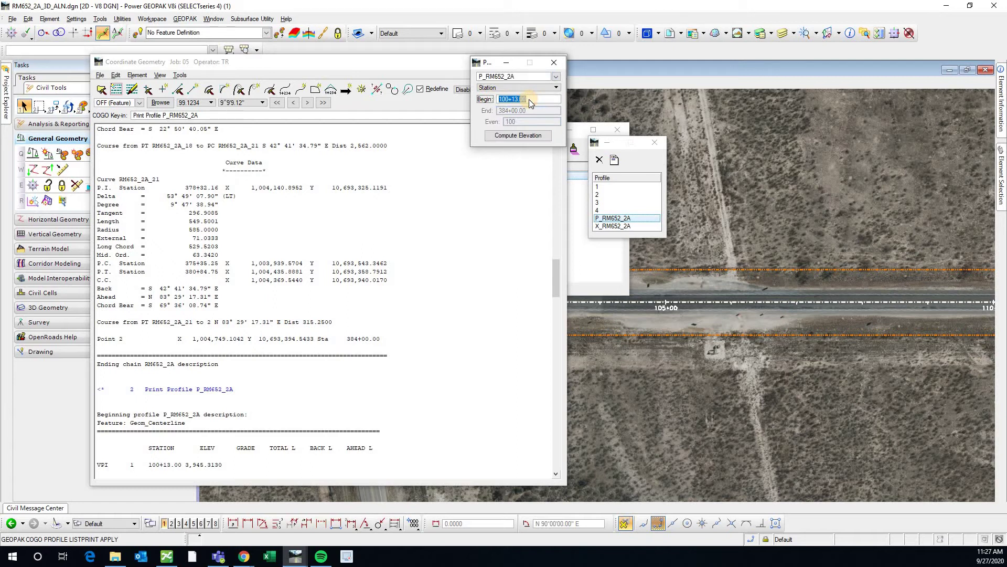
Compute the elevation at station 100+50: 3,944.8693, grade -1.1787, on curve VPI 2
click(529, 99)
text(100+50)
click(524, 139)
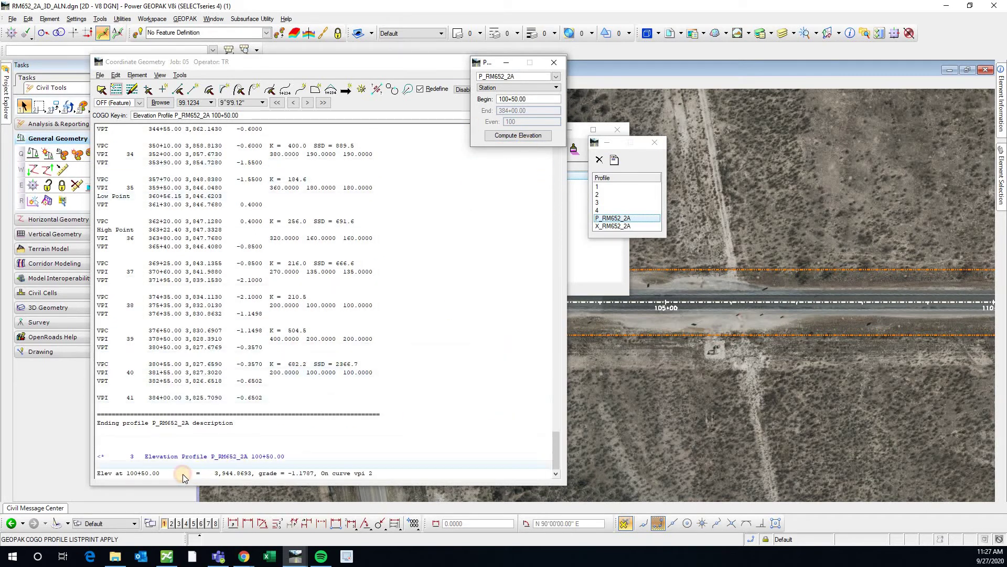
click(147, 475)
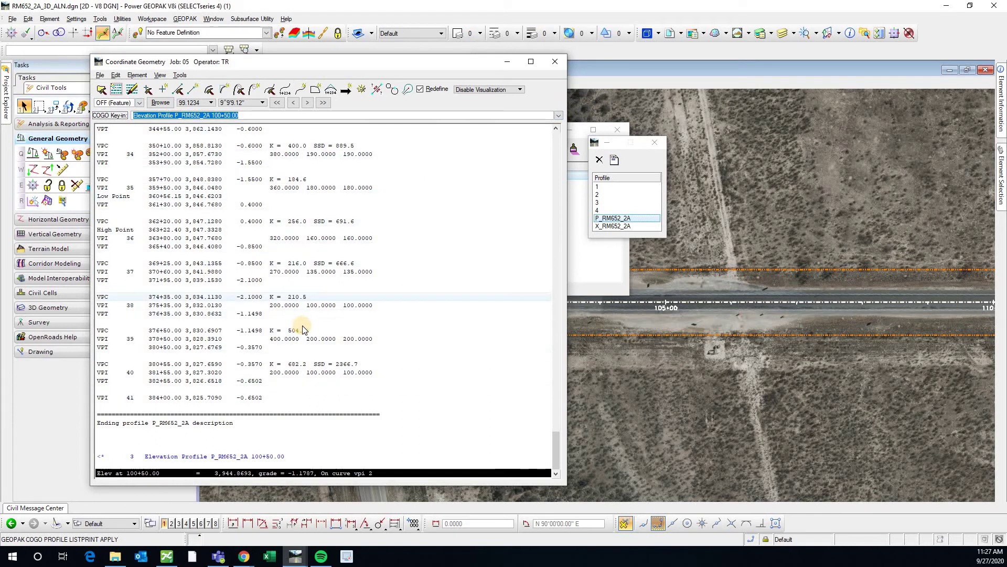
scroll(304, 327, up, 5)
scroll(309, 323, down, 5)
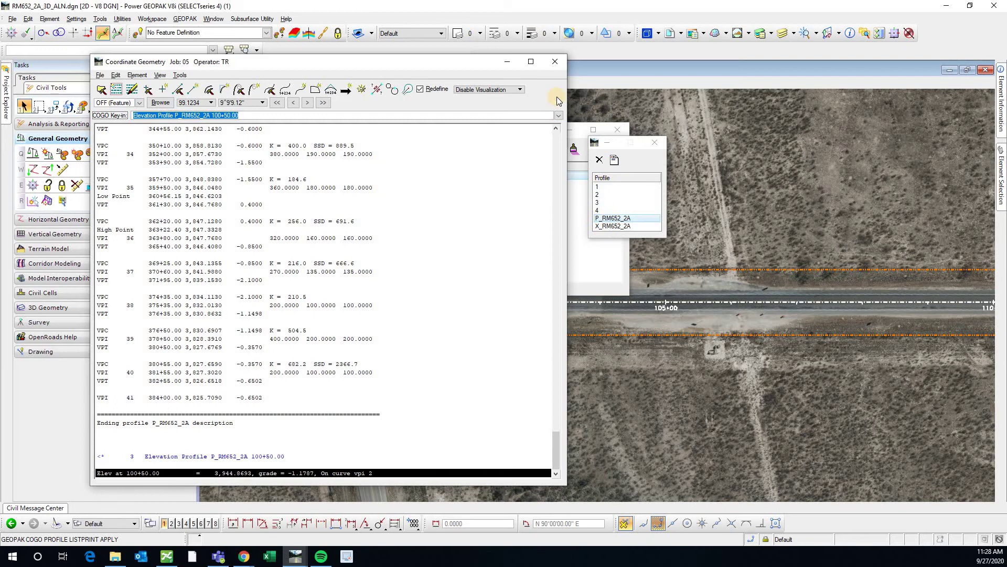
Keep the COGO session open but minimize it to reveal the map
click(554, 62)
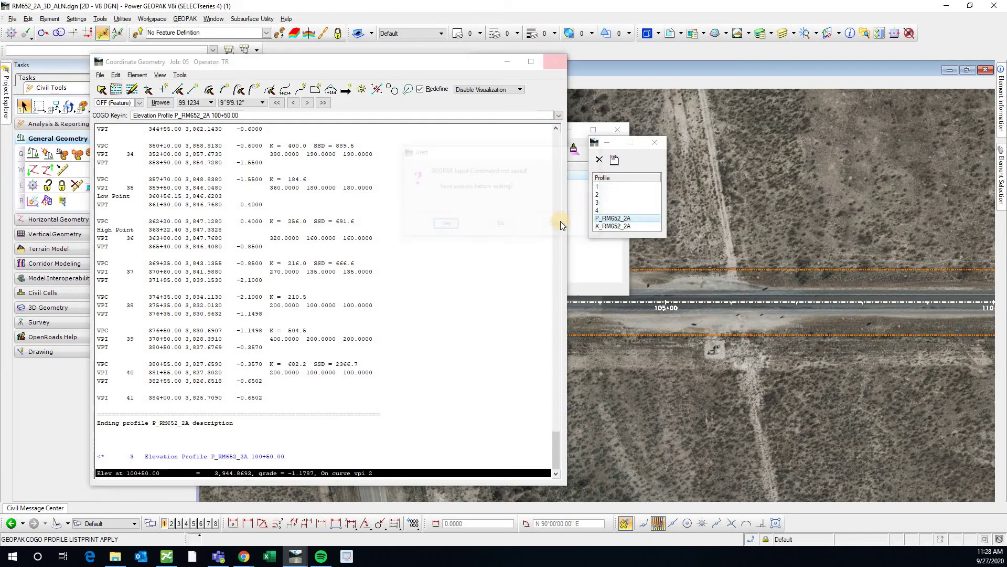
key(Escape)
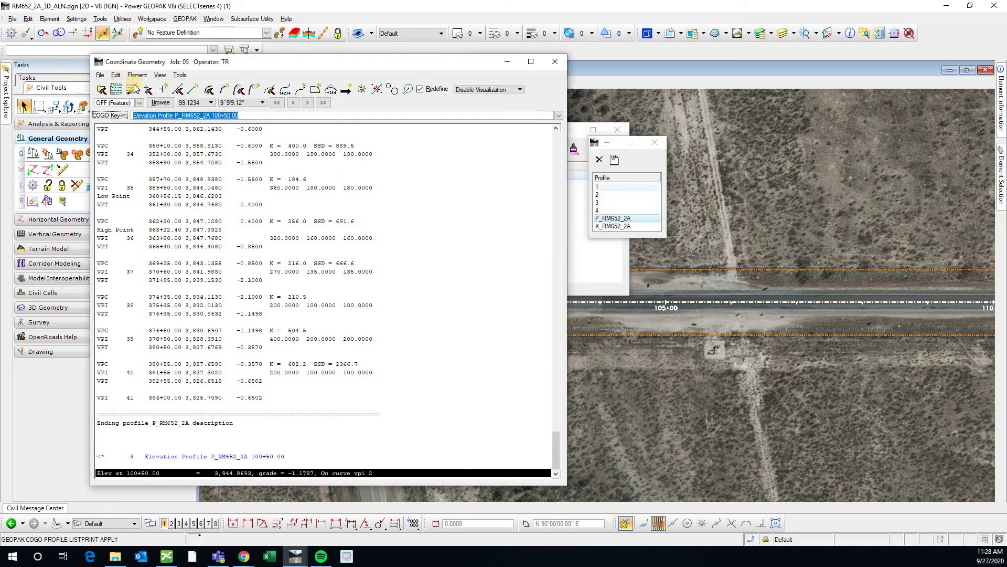
click(507, 62)
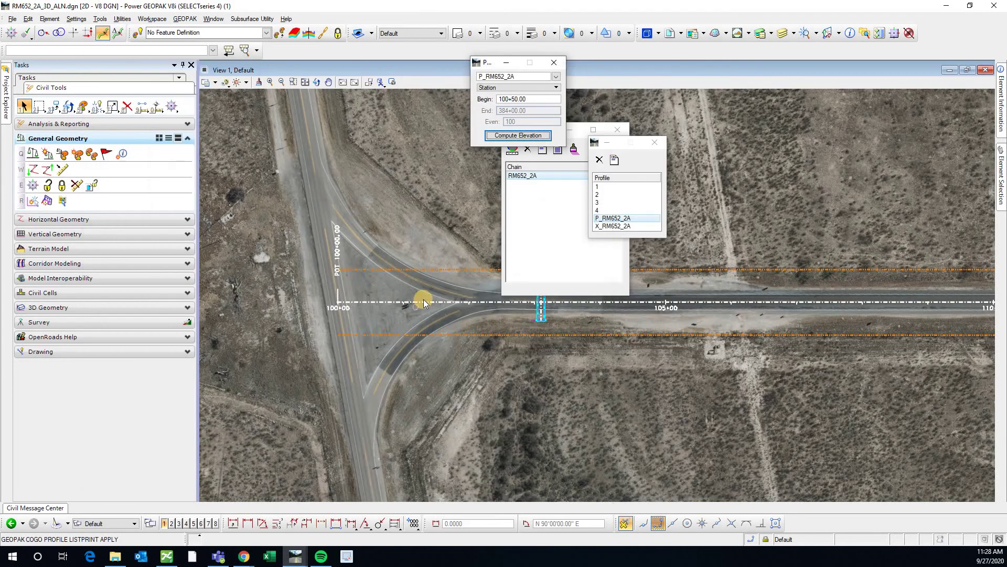
Open the RM652_2A centerline's profile in View 2 and maximize it
click(425, 301)
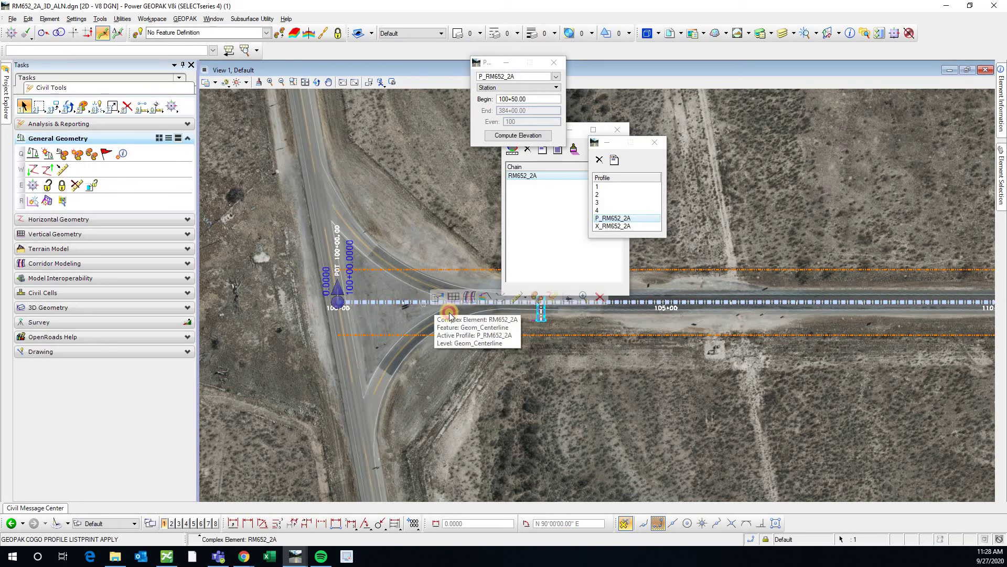
click(172, 523)
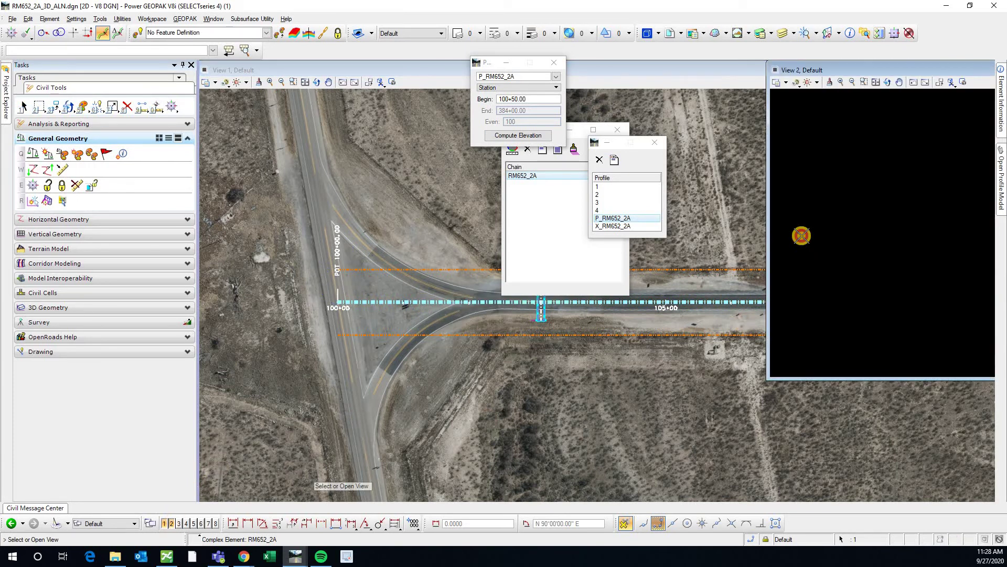
drag(925, 70, 867, 164)
click(593, 129)
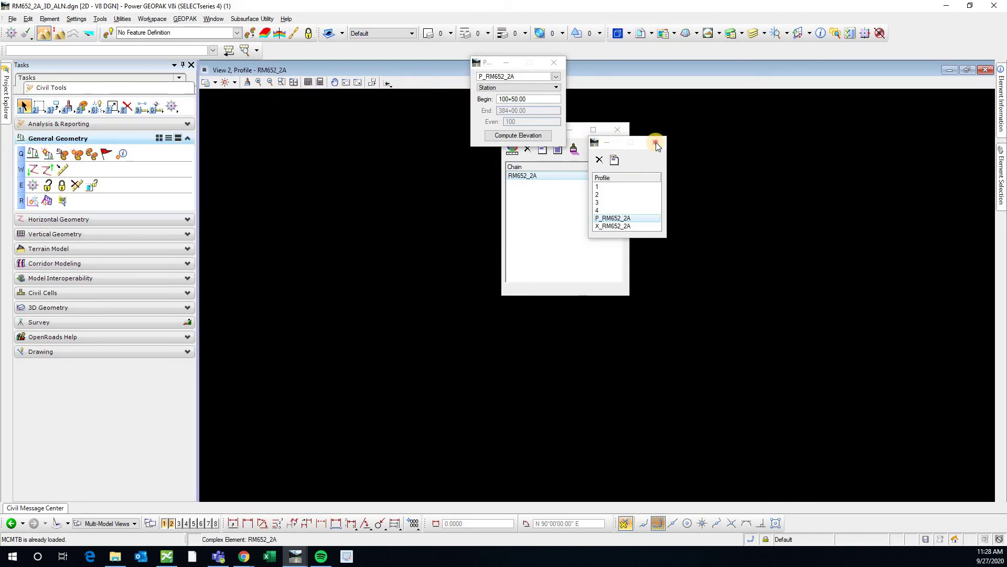
Close the profile list, chain list and Profile Elevation dialogs
click(655, 142)
click(617, 129)
click(557, 70)
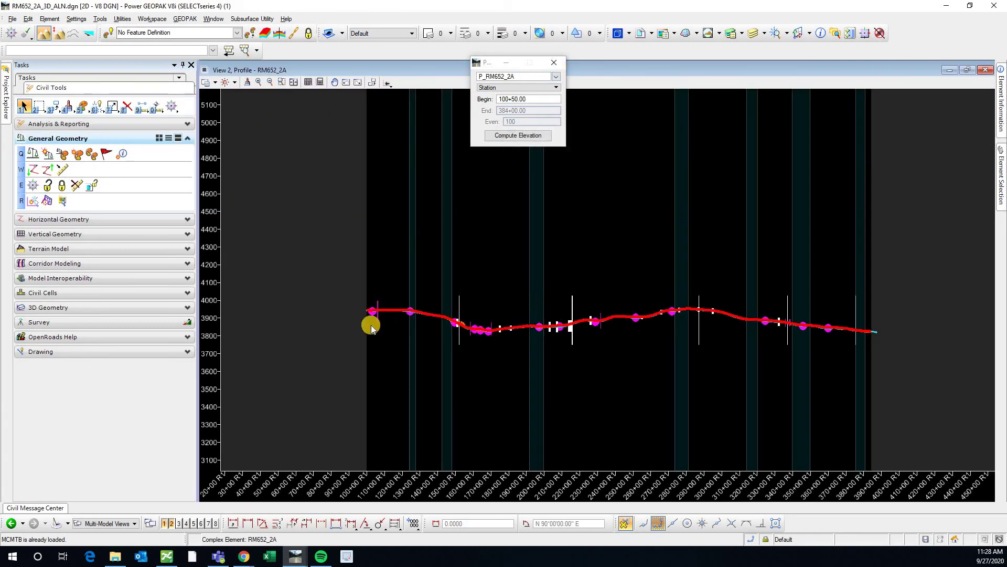
Zoom around the RM652_2A profile lines near the chain start, then close View 2
scroll(452, 318, up, 10)
scroll(474, 313, up, 3)
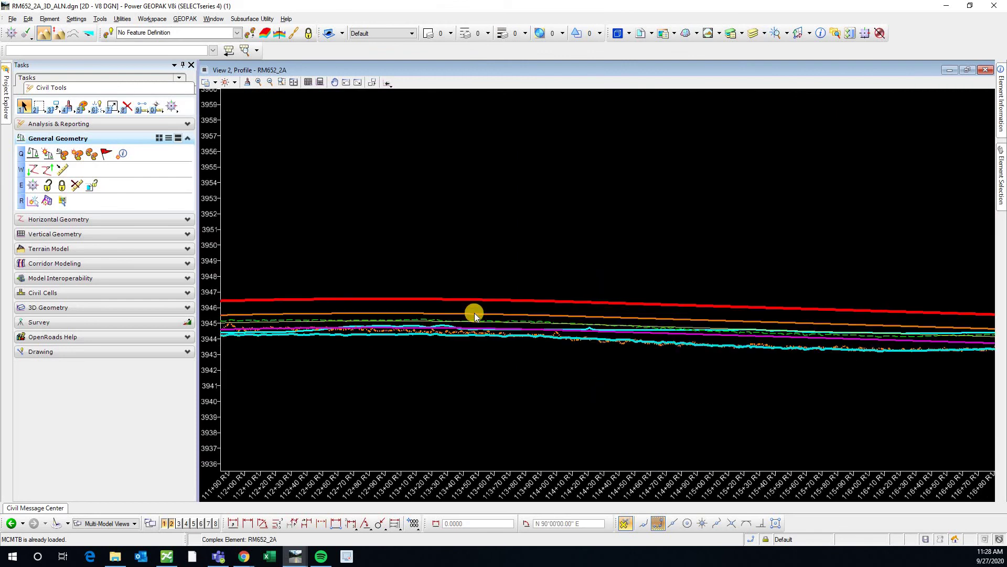
scroll(474, 313, up, 2)
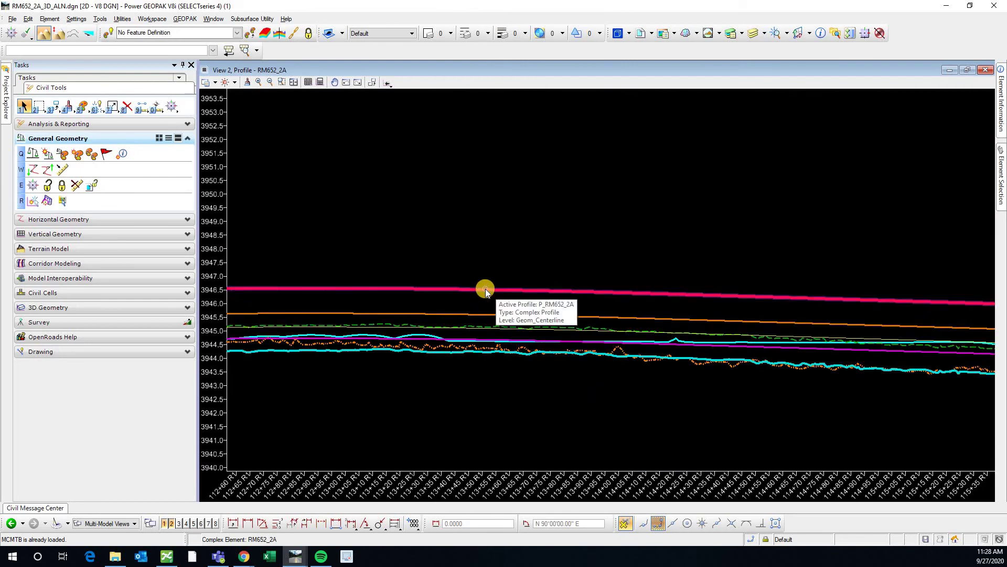
scroll(621, 295, down, 5)
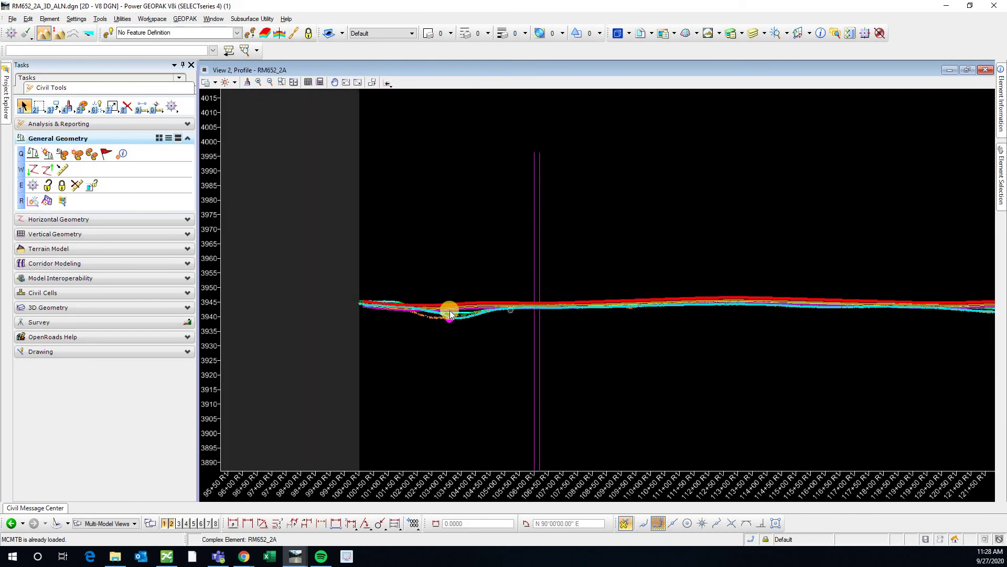
scroll(471, 303, up, 5)
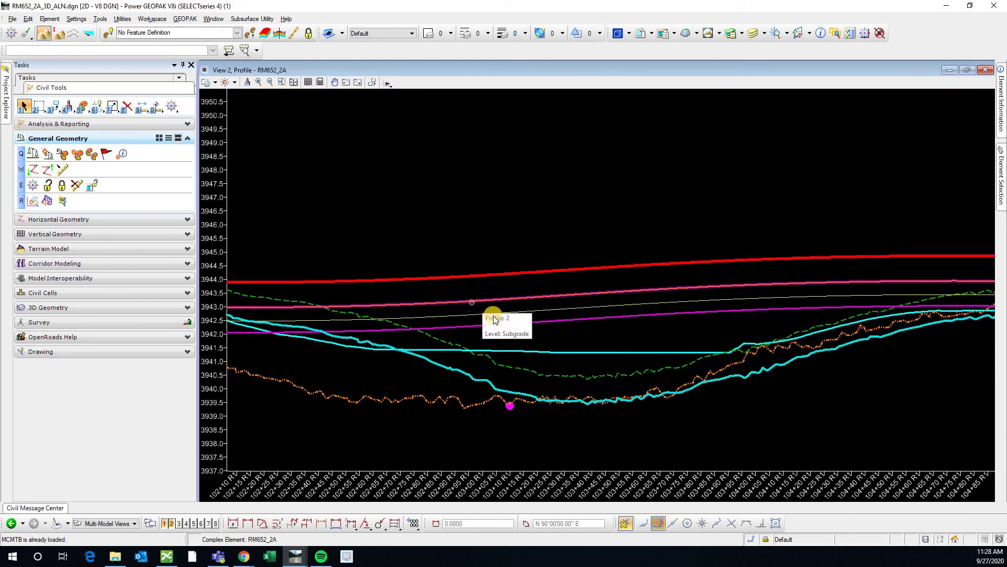
mouse_move(496, 324)
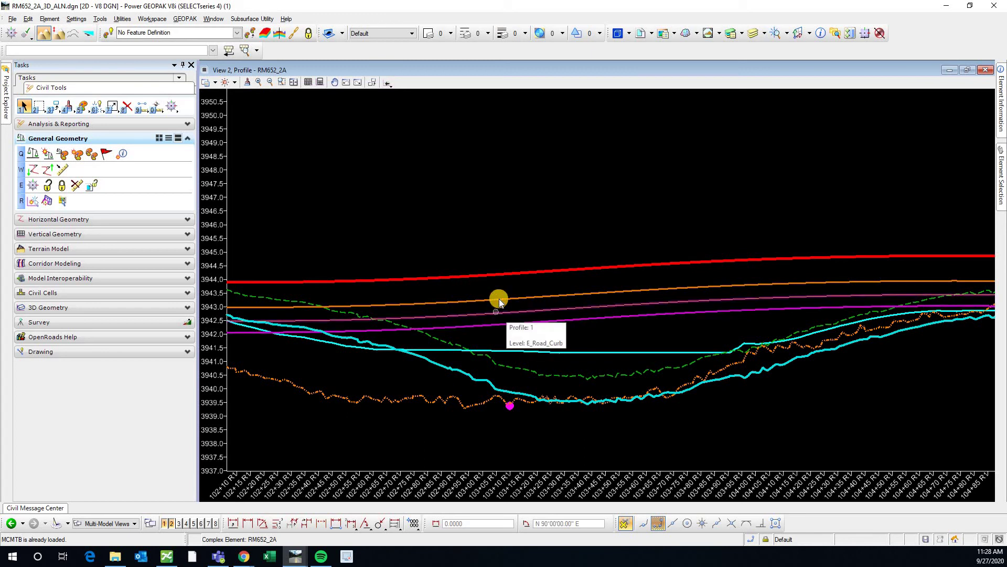
scroll(467, 301, down, 2)
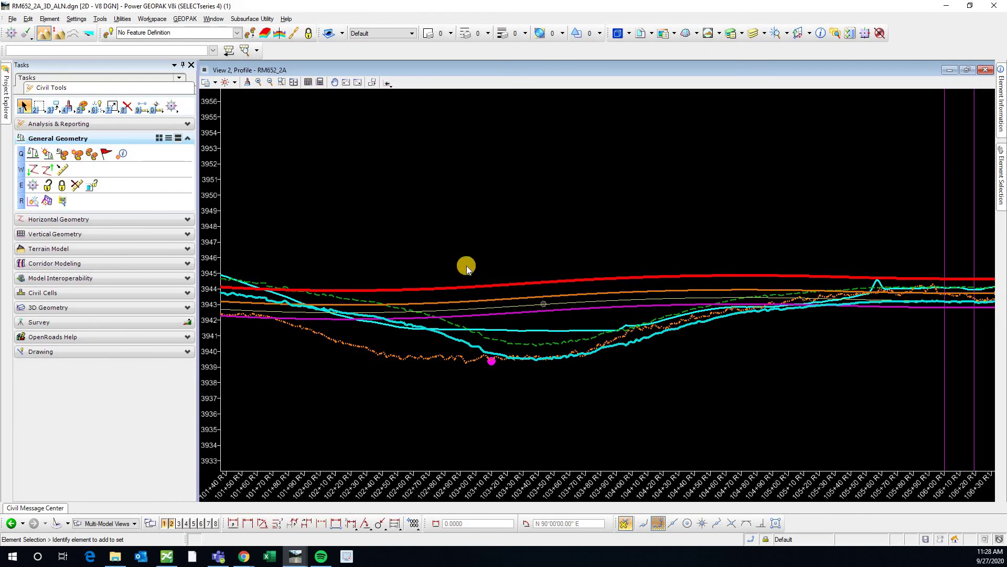
scroll(598, 313, up, 2)
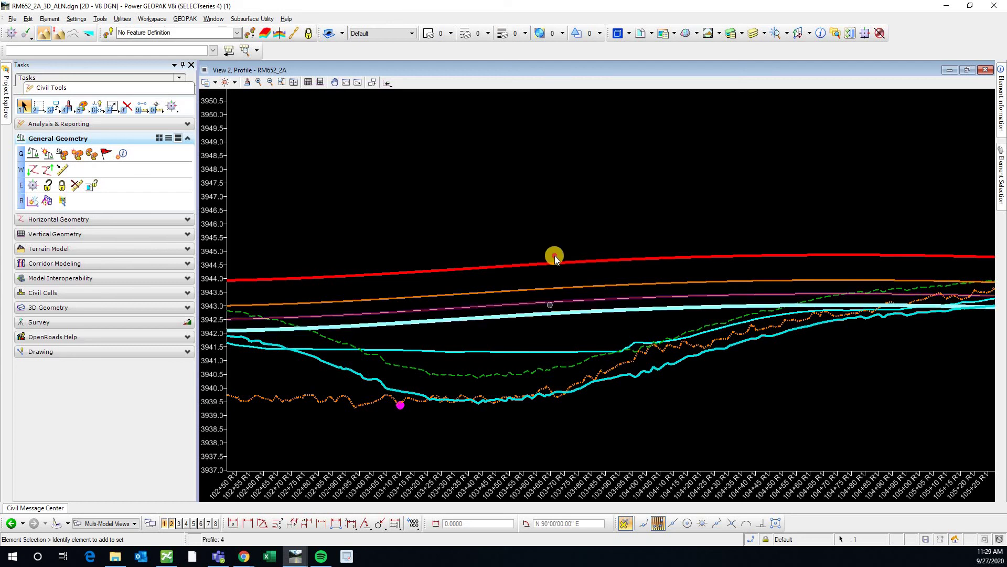
scroll(550, 306, down, 2)
scroll(554, 285, up, 2)
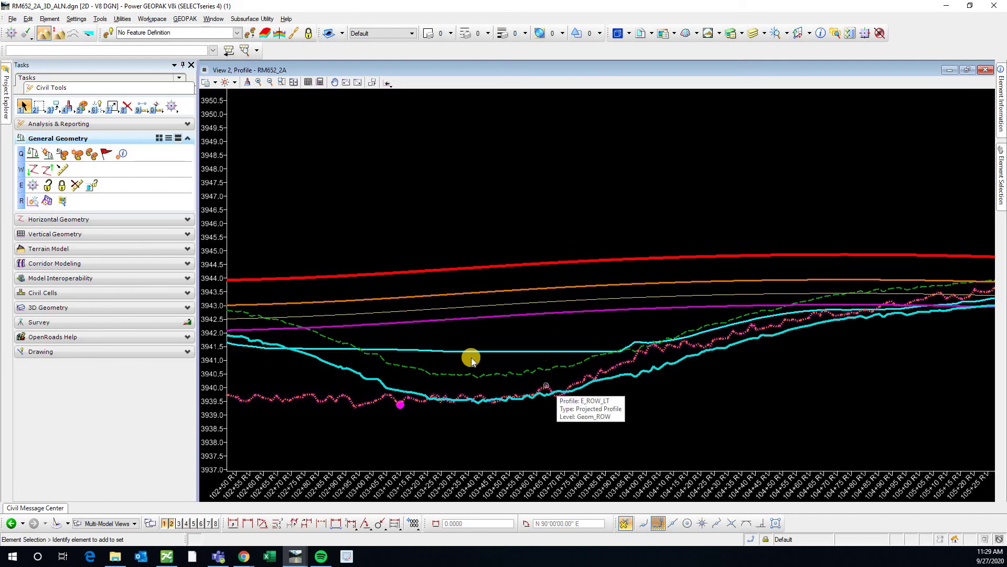
scroll(501, 392, down, 4)
scroll(515, 344, up, 2)
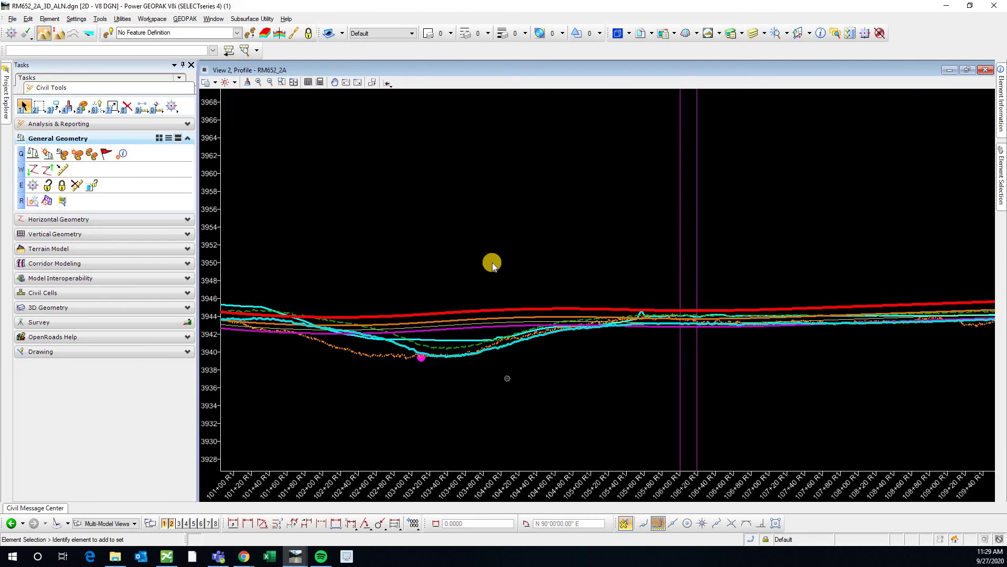
scroll(490, 261, down, 2)
scroll(437, 326, up, 2)
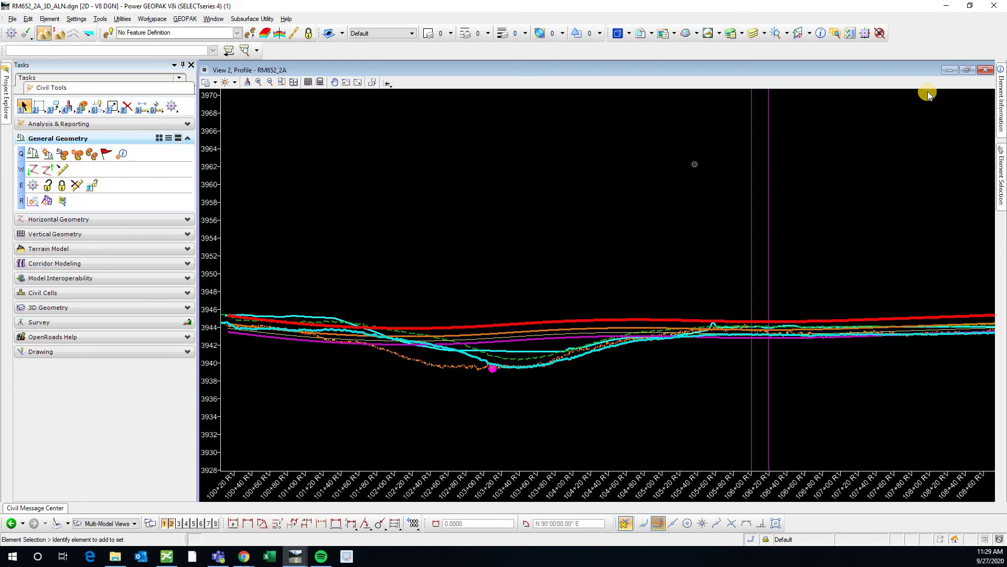
click(986, 71)
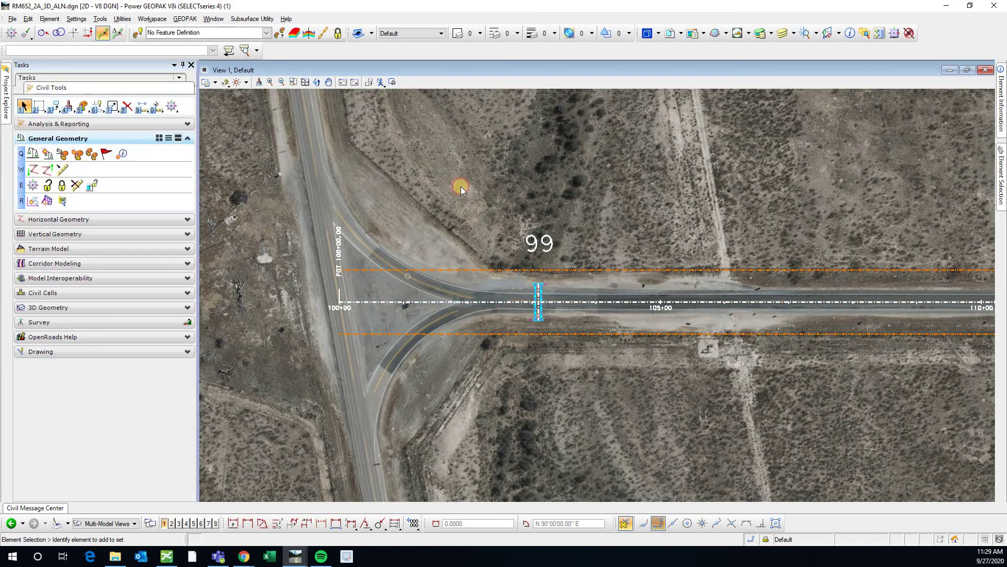